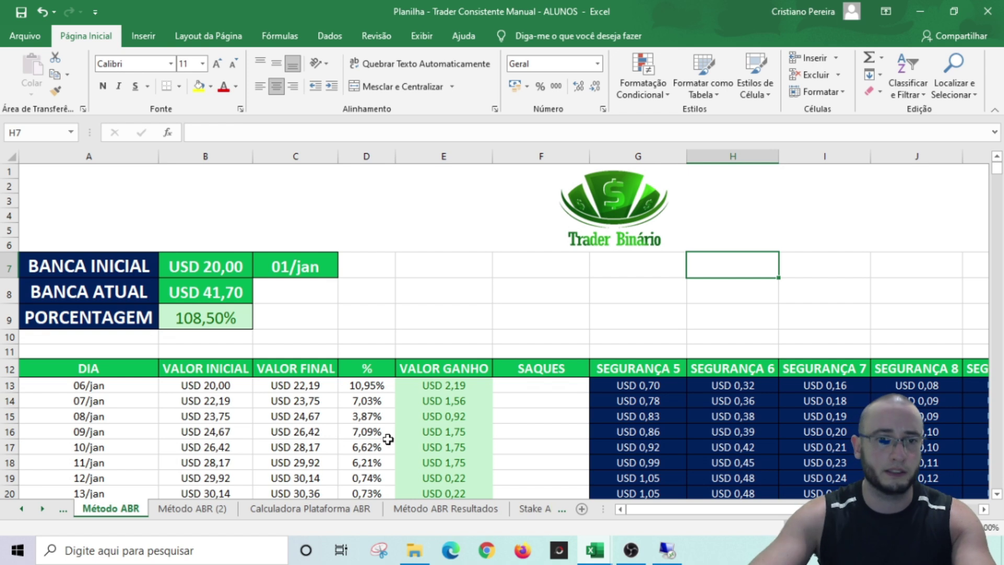
left_click(545, 312)
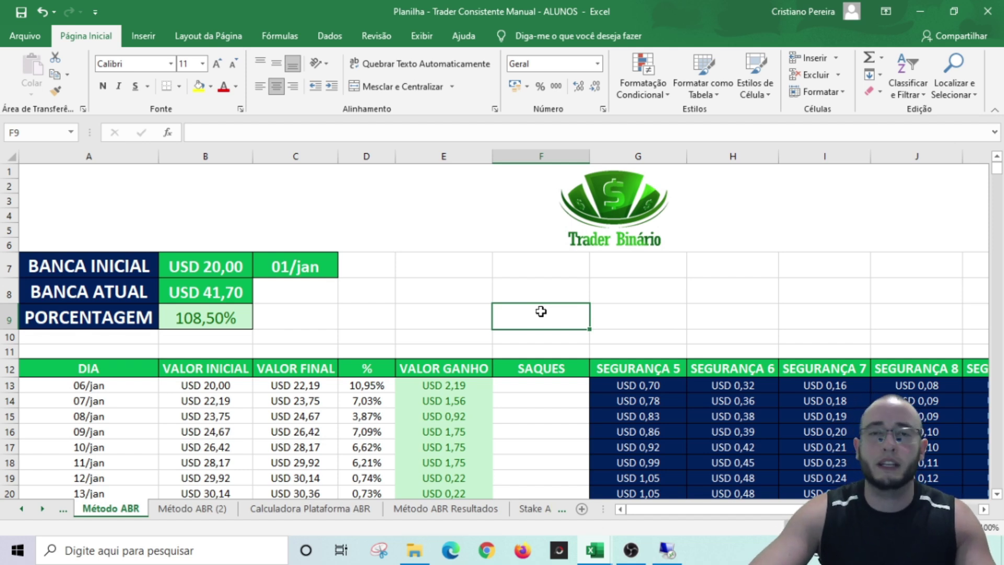
left_click(480, 266)
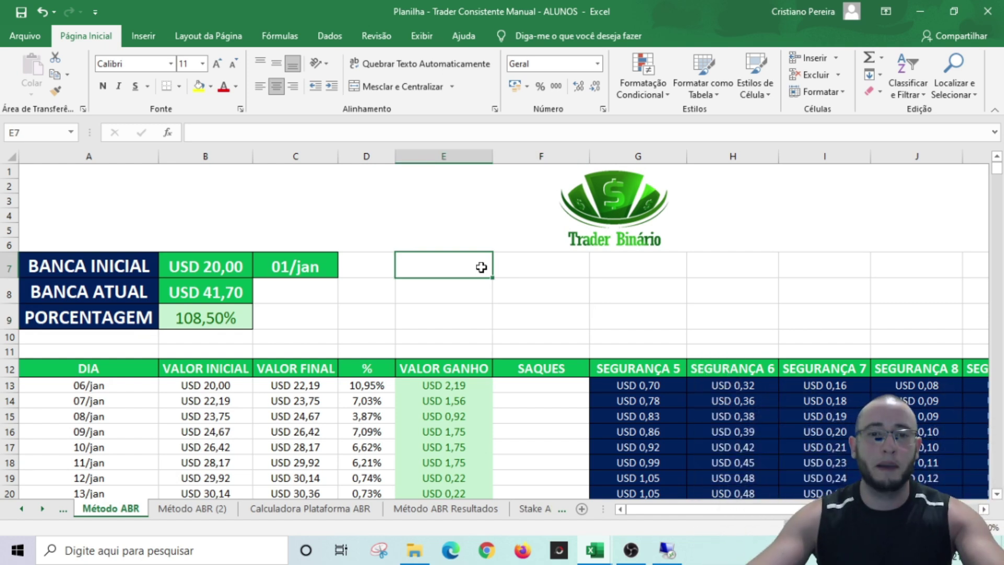
Open the Windows Calculator and minimize it to return to the spreadsheet.
left_click(228, 549)
type("cal")
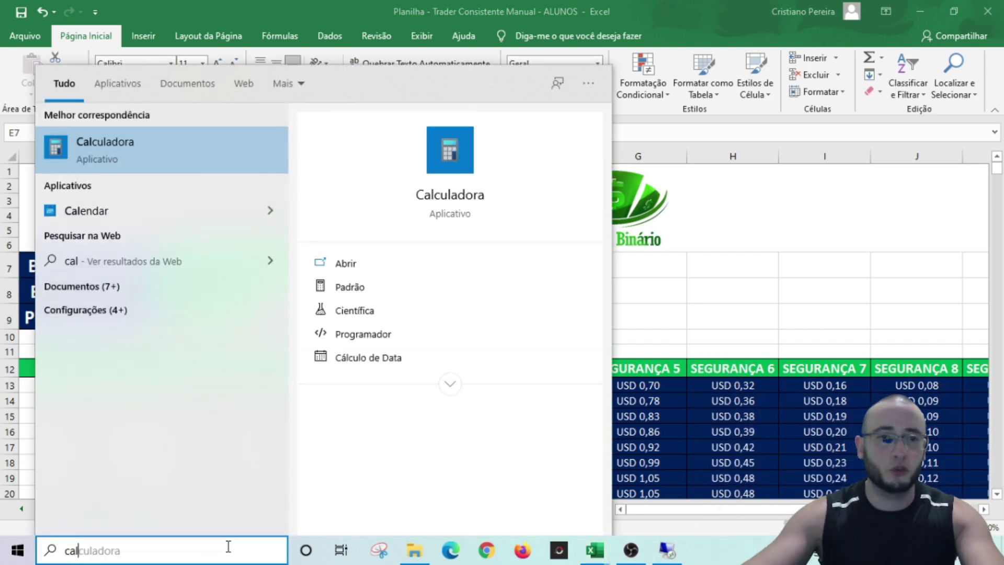
left_click(203, 165)
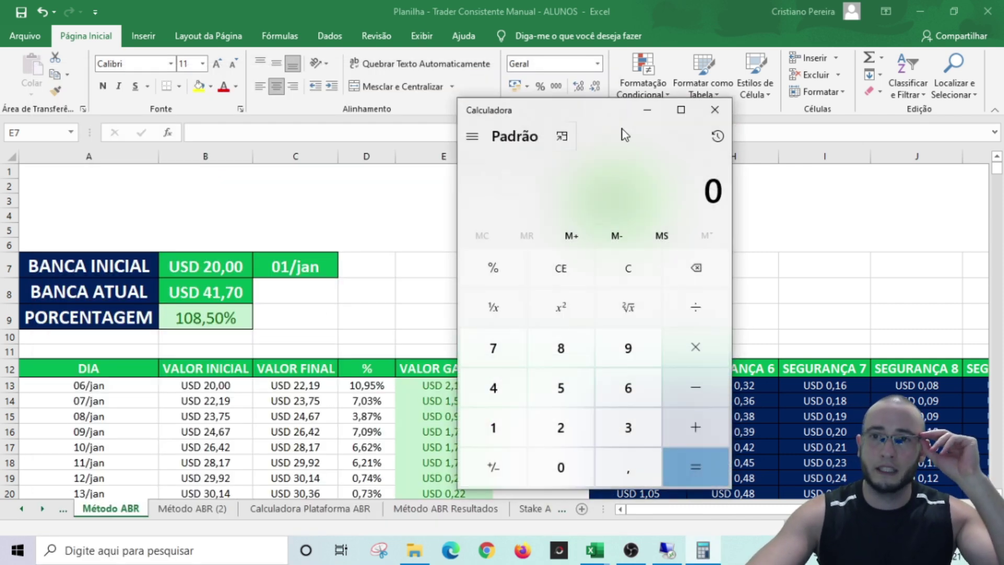
left_click(647, 111)
left_click(554, 282)
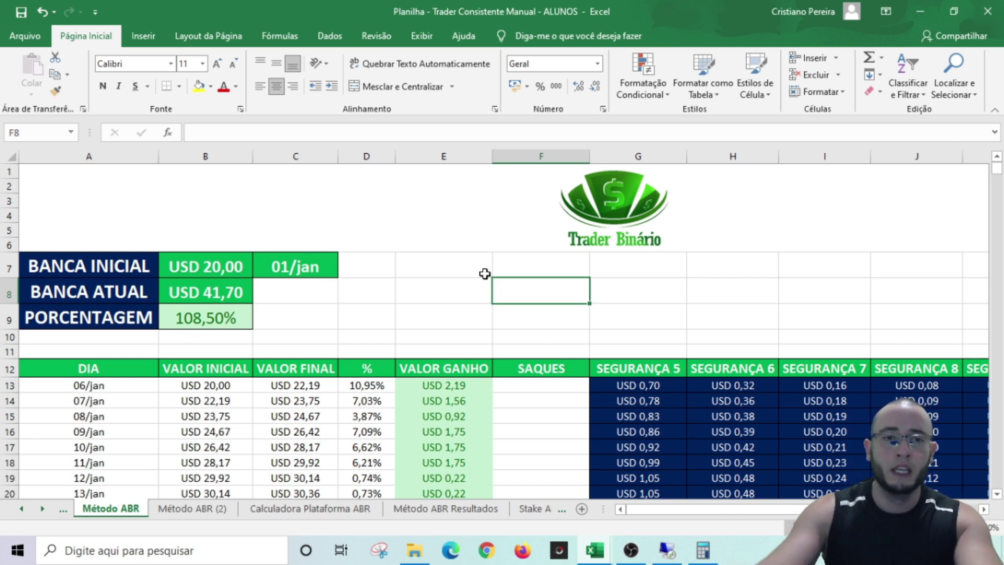
Inspect the initial bank, current bank and percentage cells in the Método ABR summary block.
left_click(226, 267)
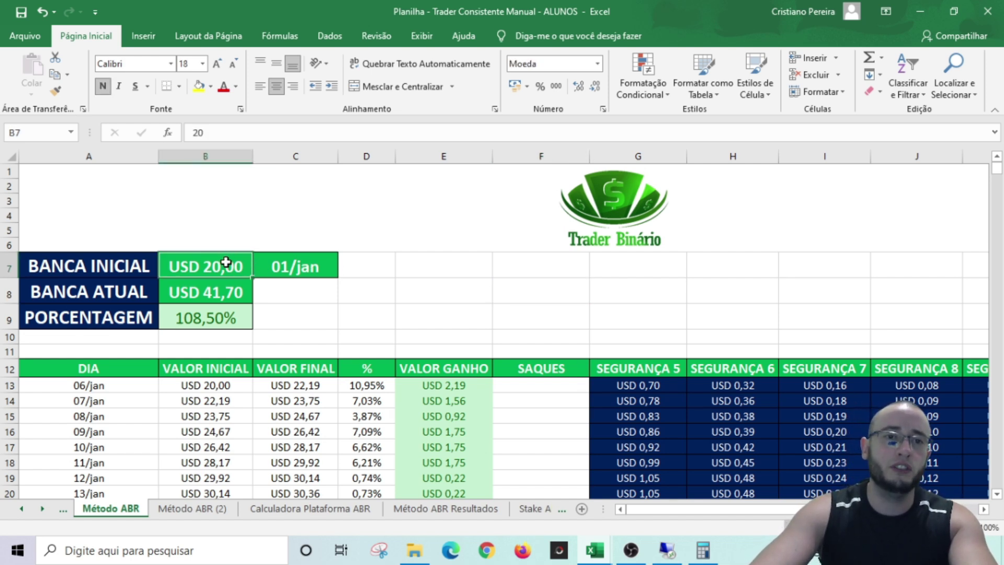
left_click(235, 291)
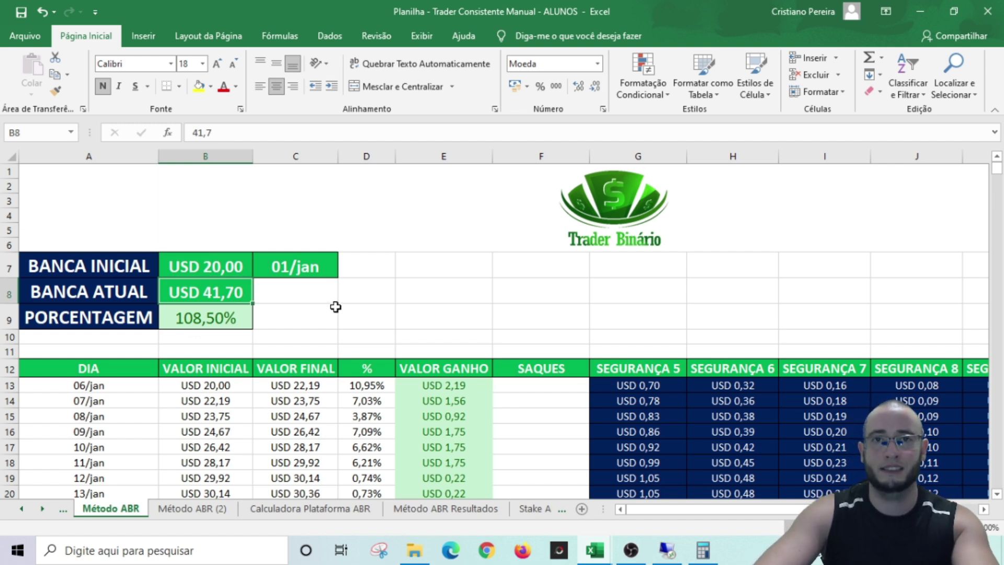
left_click(312, 314)
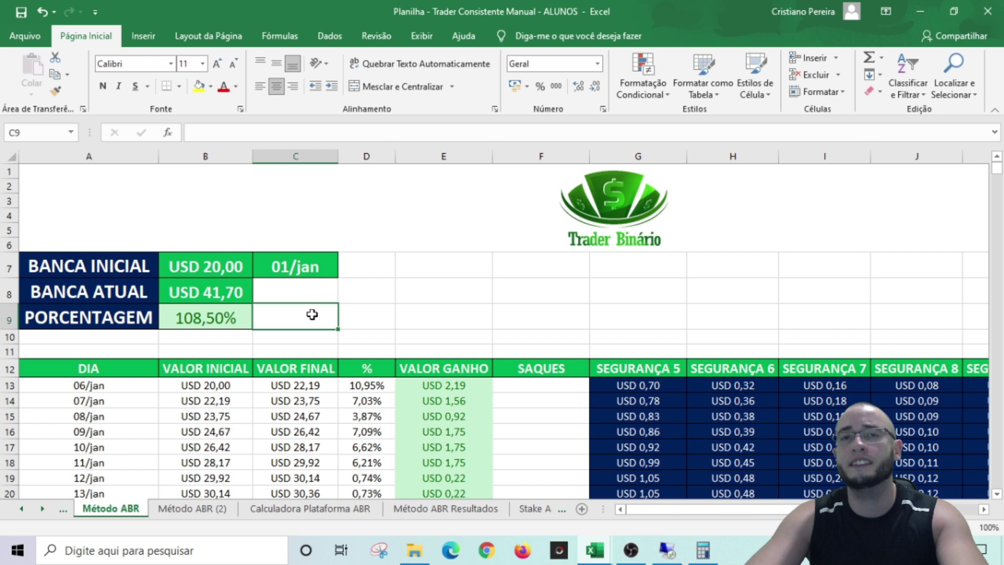
left_click(239, 320)
Select the daily VALOR GANHO amounts from 06/jan to 31/jan, cells E13:E38, to review January's gains.
scroll(371, 298, "down", 2)
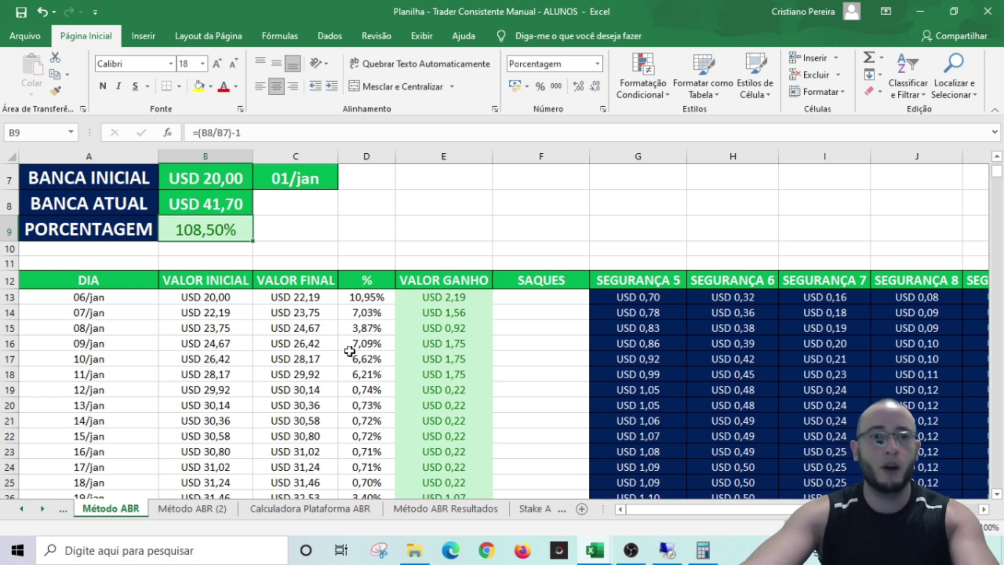
scroll(350, 351, "down", 3)
scroll(408, 296, "up", 2)
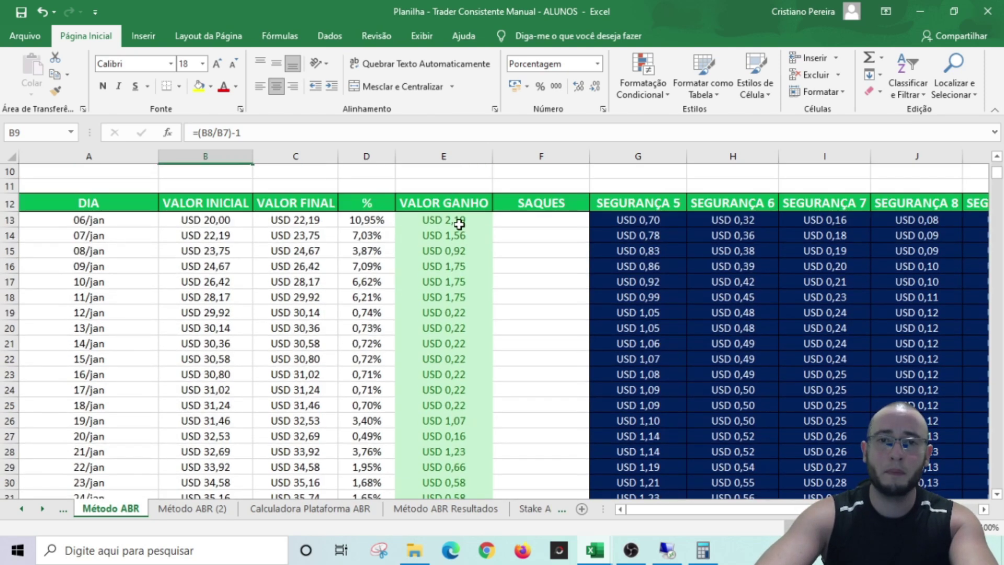
left_click_drag(459, 222, 443, 386)
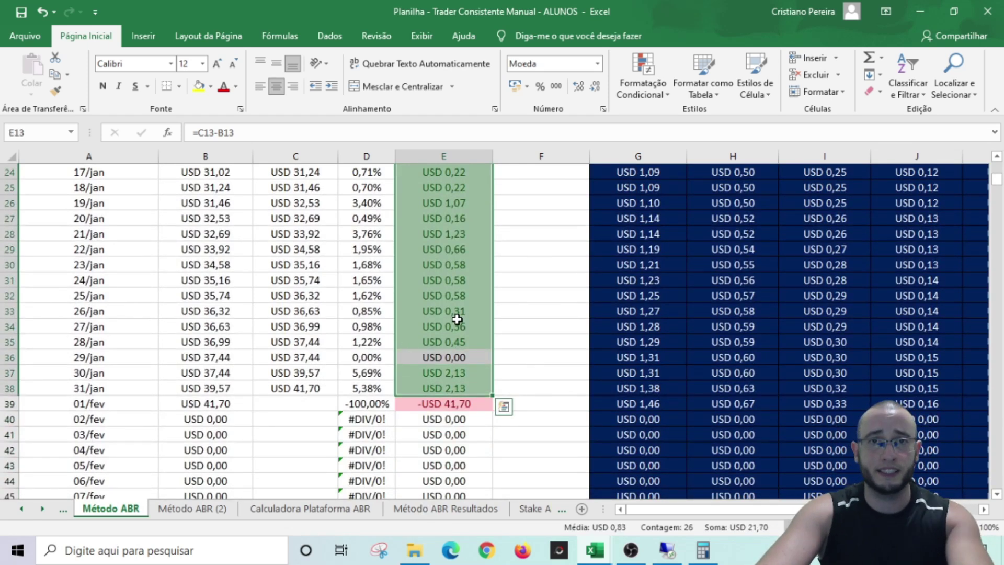
scroll(312, 359, "up", 6)
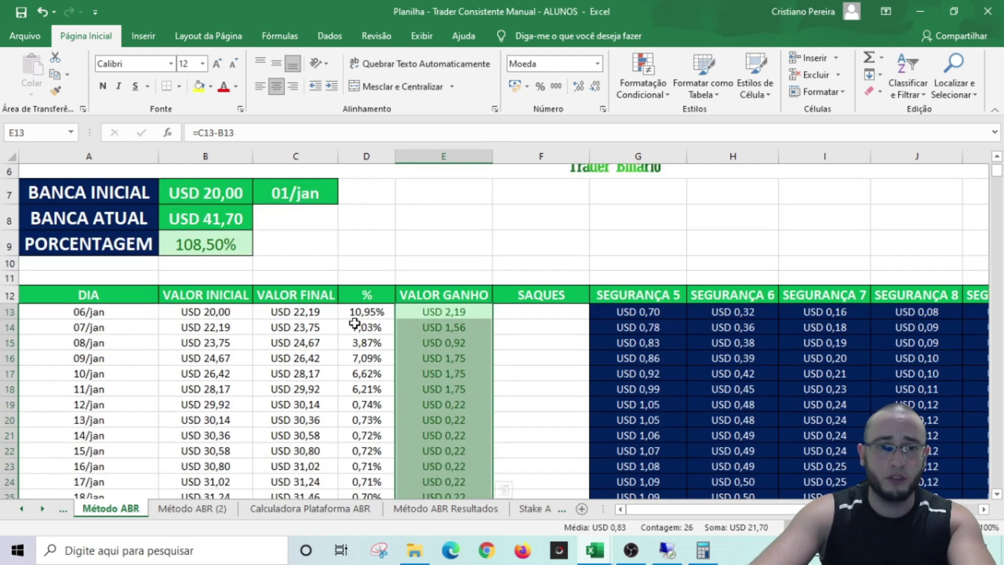
Review January's daily percentages by selecting D13:D38, and the 12/jan to 17/jan percentages in D19:D24.
left_click_drag(370, 310, 360, 449)
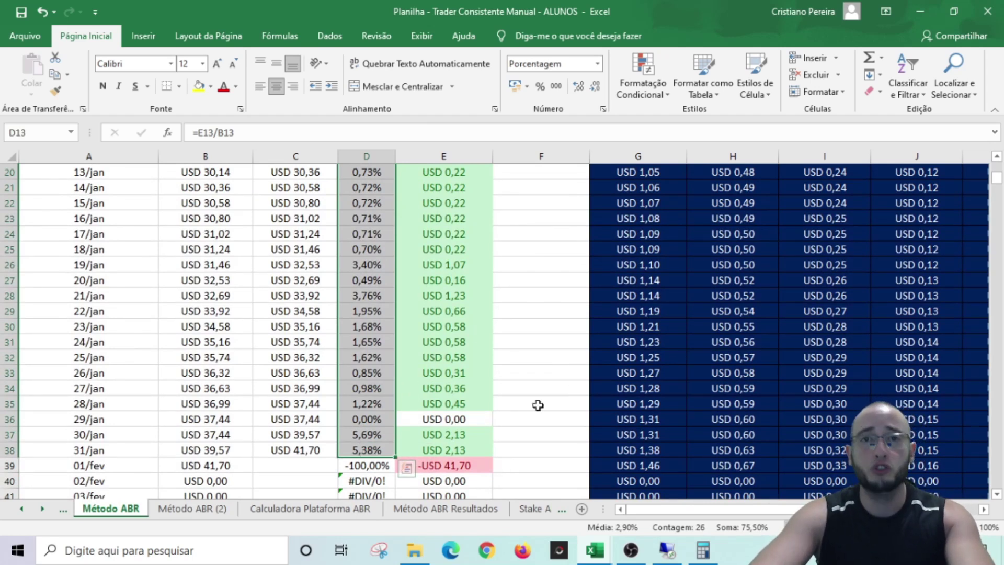
scroll(538, 374, "up", 4)
scroll(533, 365, "down", 2)
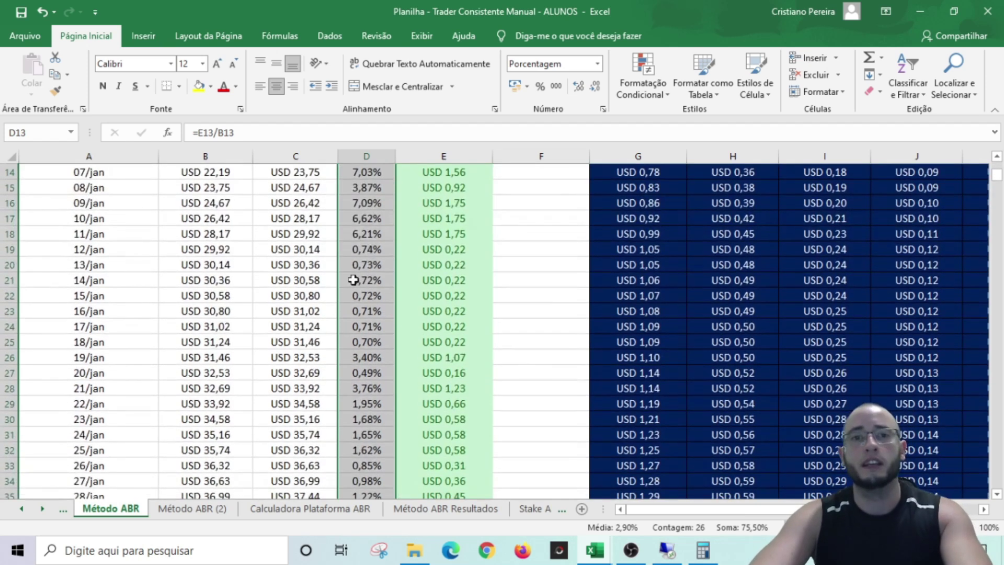
left_click_drag(369, 251, 368, 327)
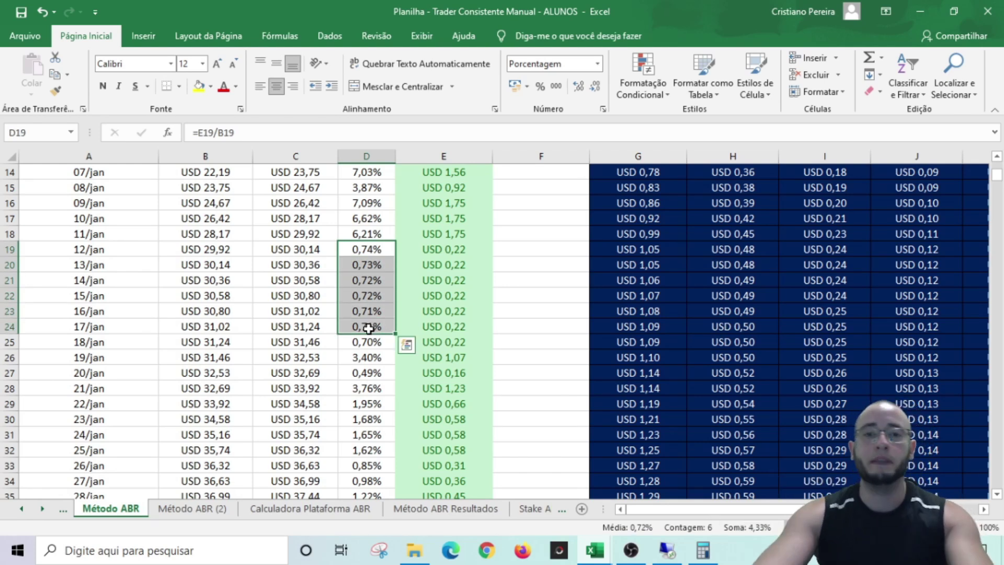
Examine the gale values, stake sequence and total sums tables on the Calculadora Plataforma ABR sheet.
left_click(328, 509)
scroll(175, 289, "up", 8)
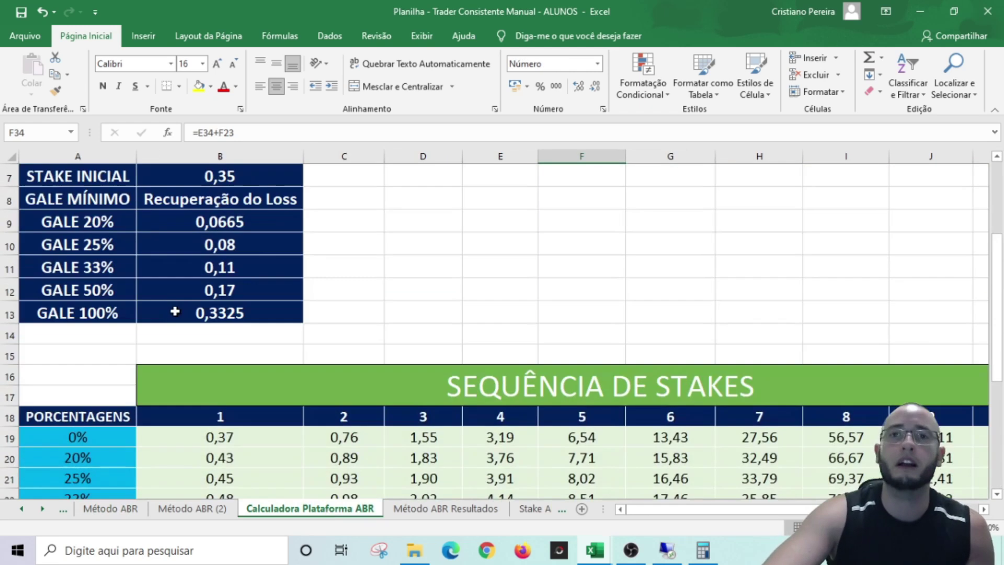
scroll(297, 330, "down", 2)
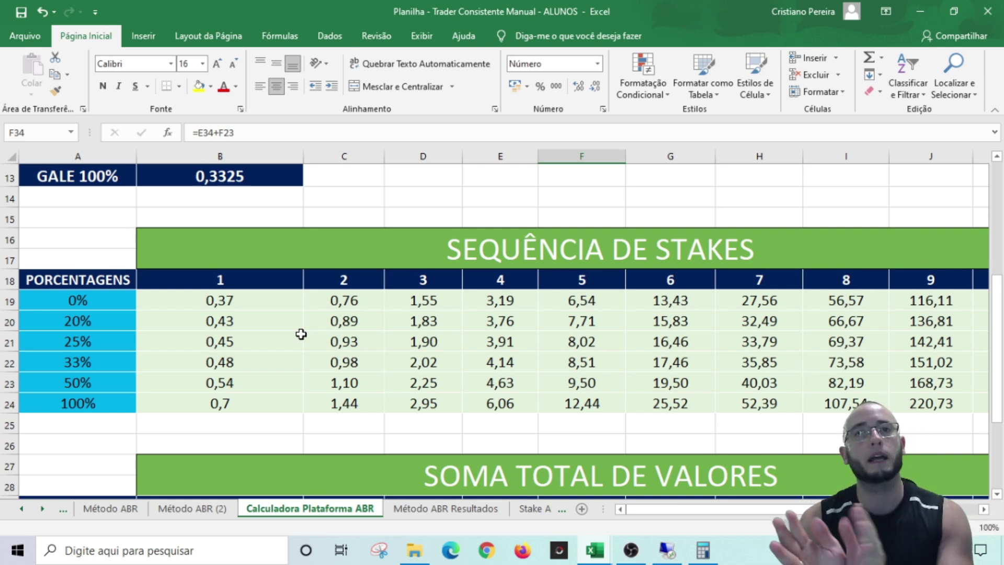
scroll(273, 280, "down", 2)
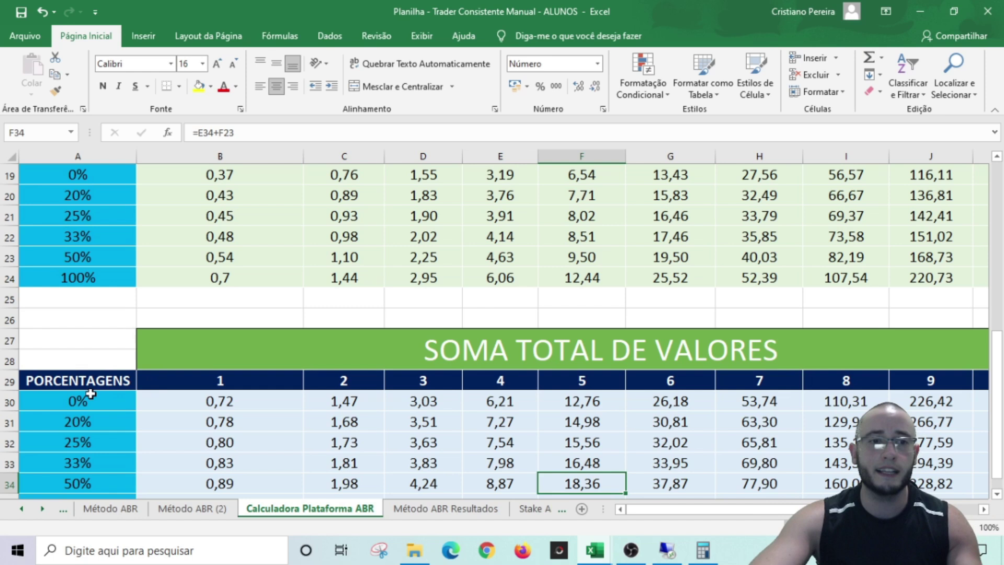
scroll(81, 415, "down", 2)
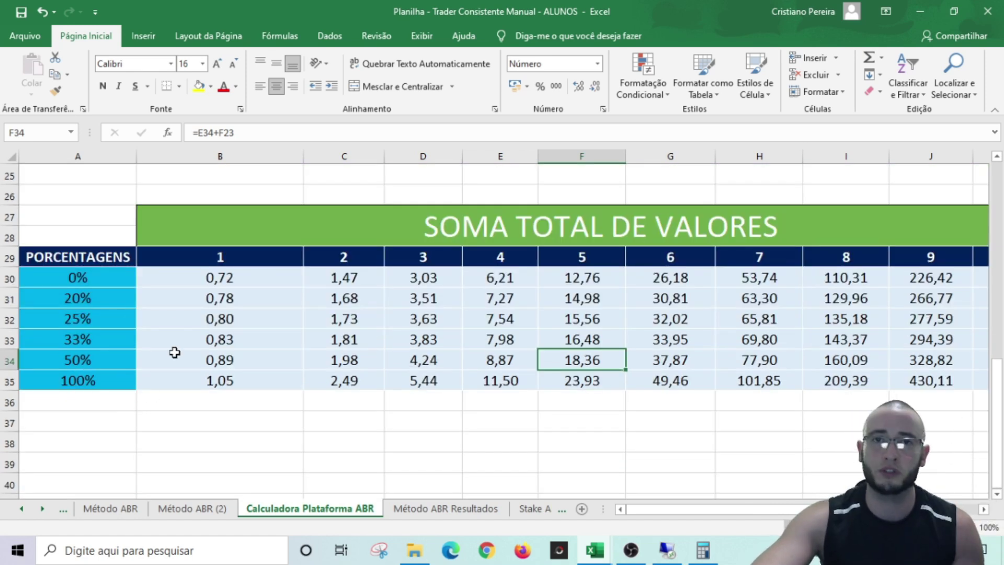
scroll(174, 352, "up", 5)
scroll(212, 353, "up", 2)
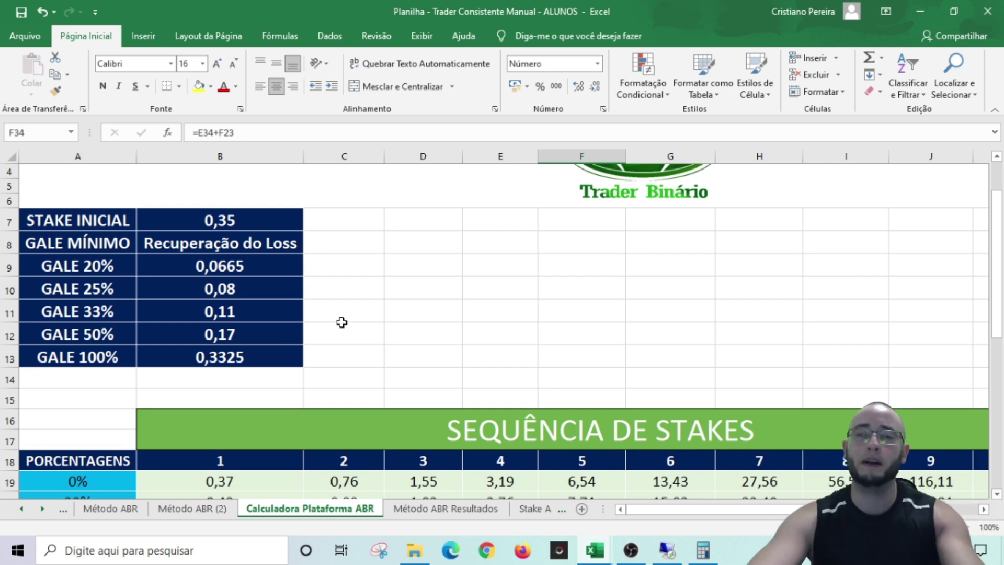
scroll(346, 320, "down", 2)
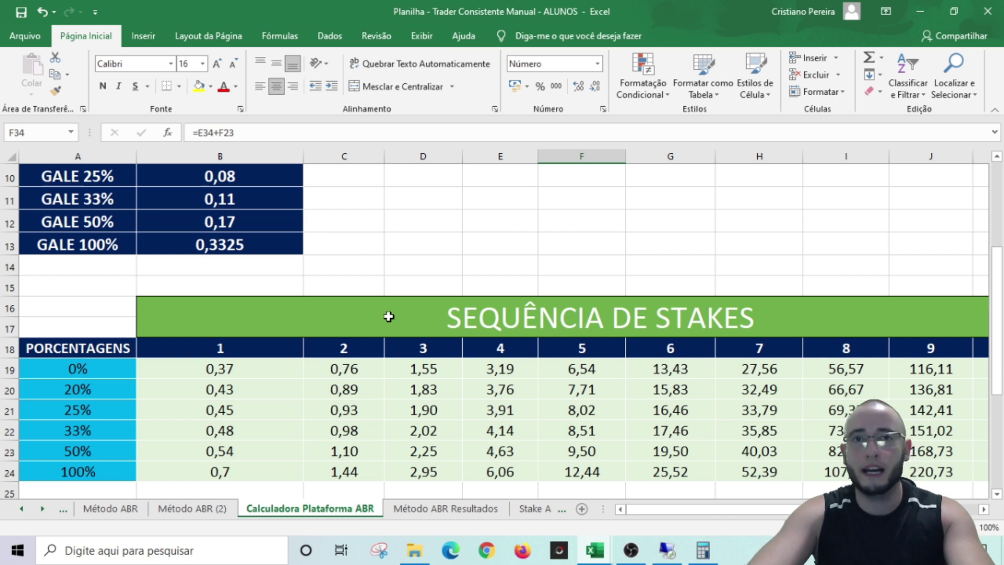
Return to the Método ABR sheet and recheck the percentage, initial bank and current bank cells.
left_click(110, 508)
scroll(440, 406, "up", 4)
left_click(483, 417)
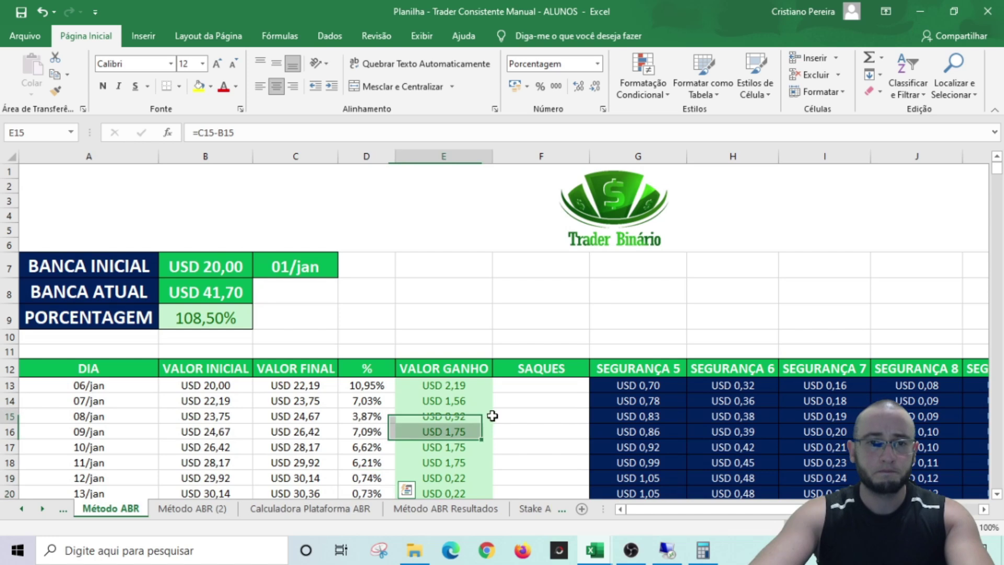
left_click(188, 312)
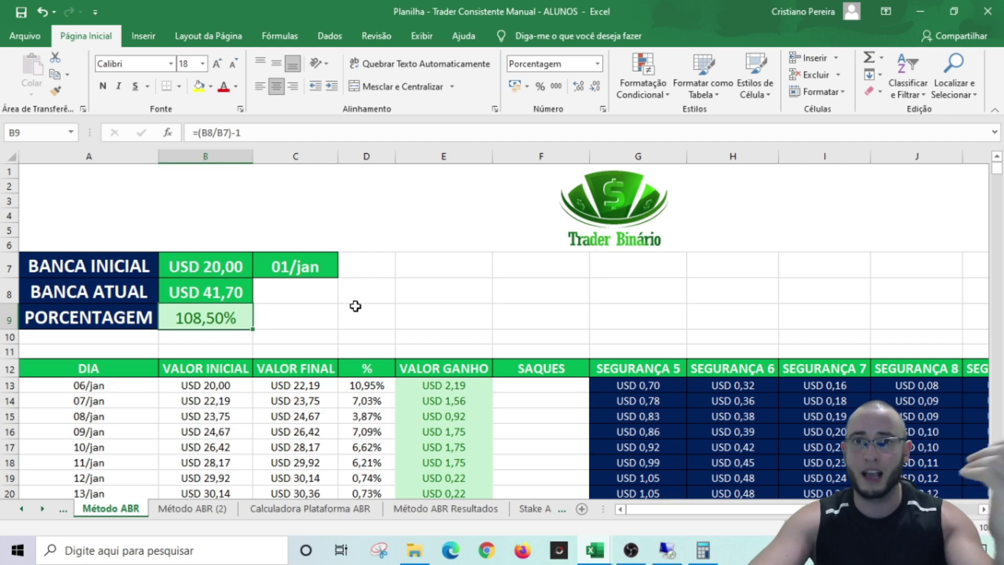
left_click(193, 264)
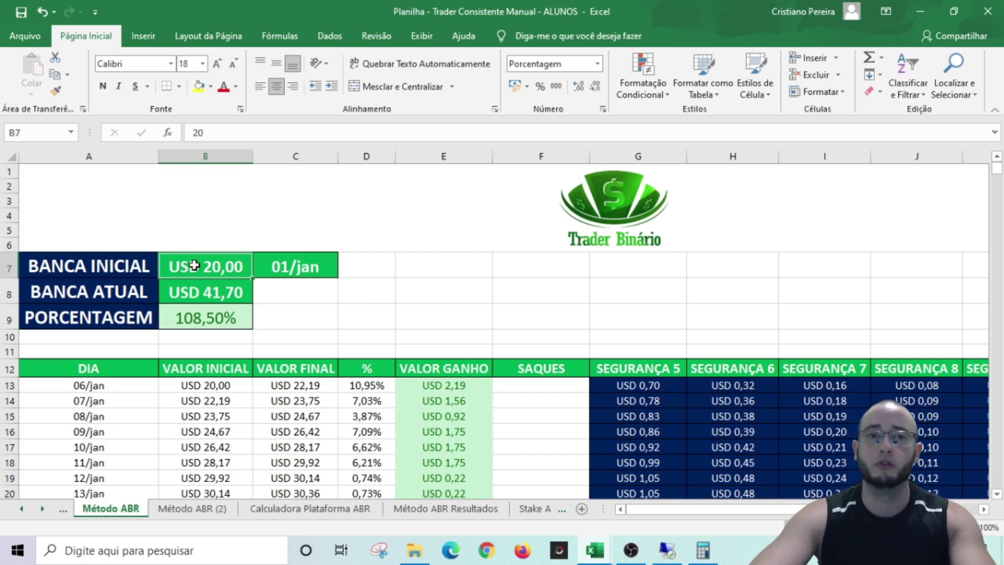
left_click(219, 296)
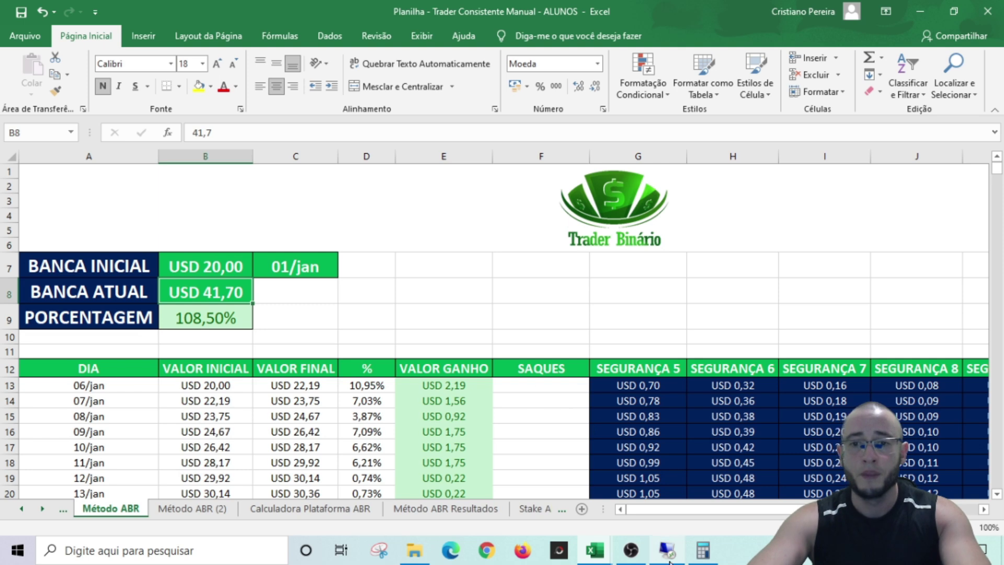
Switch to the Calculator, enter the profit amount 21,7 and minimize it again.
left_click(703, 552)
type("21")
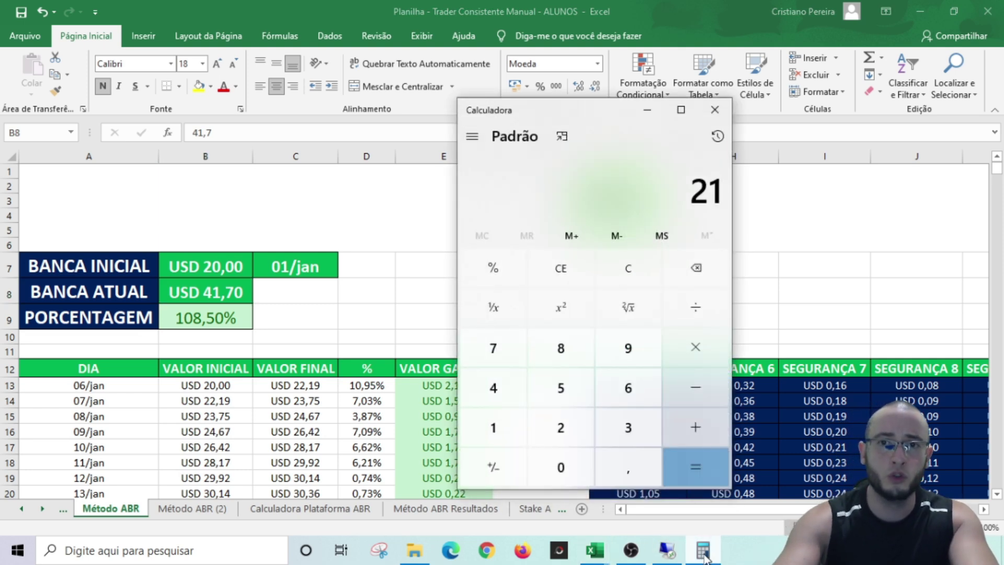
type(",7")
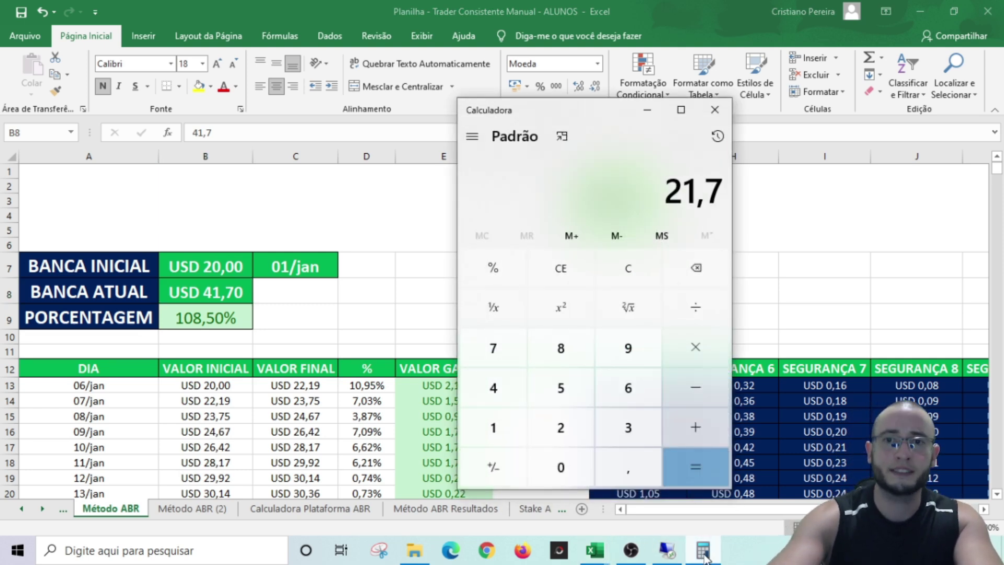
left_click(648, 111)
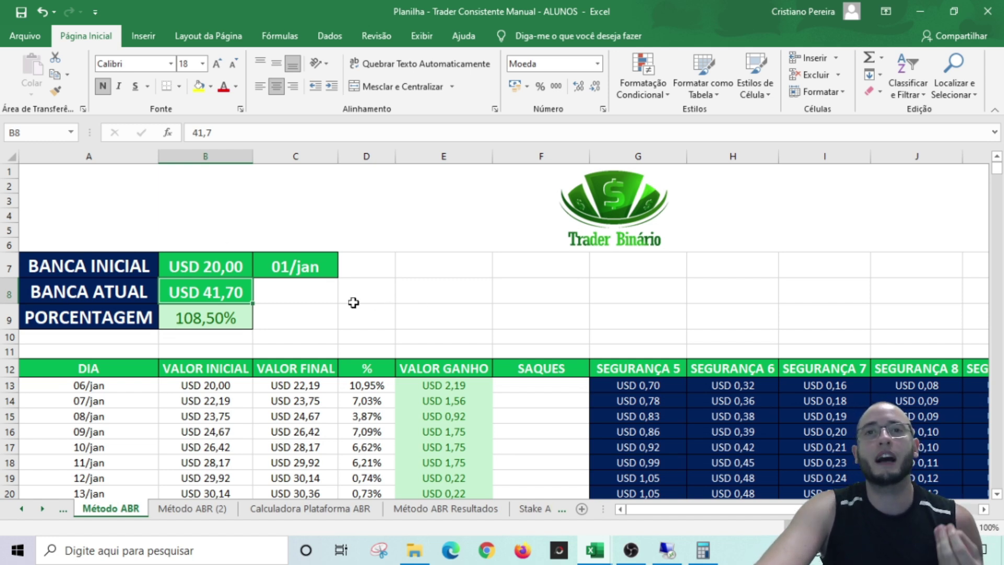
Inspect January's start, final, leverage and yearly percentage cells on the Método ABR Resultados sheet.
left_click(444, 509)
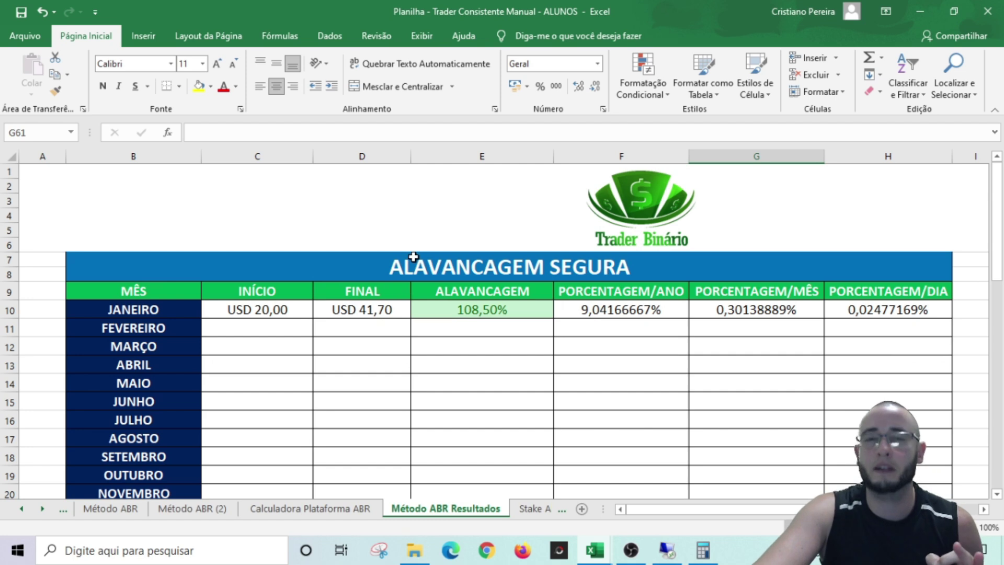
left_click(297, 312)
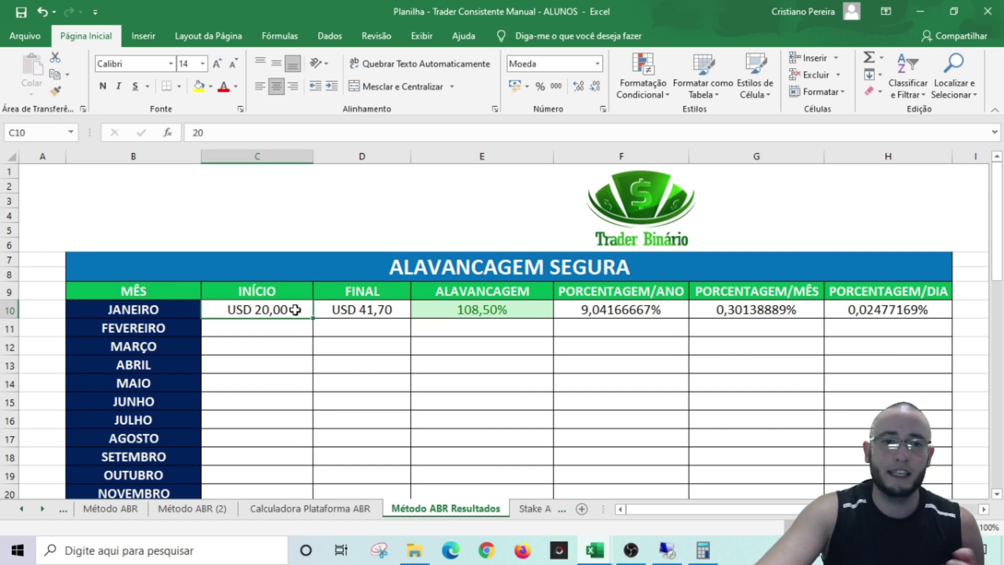
left_click(340, 311)
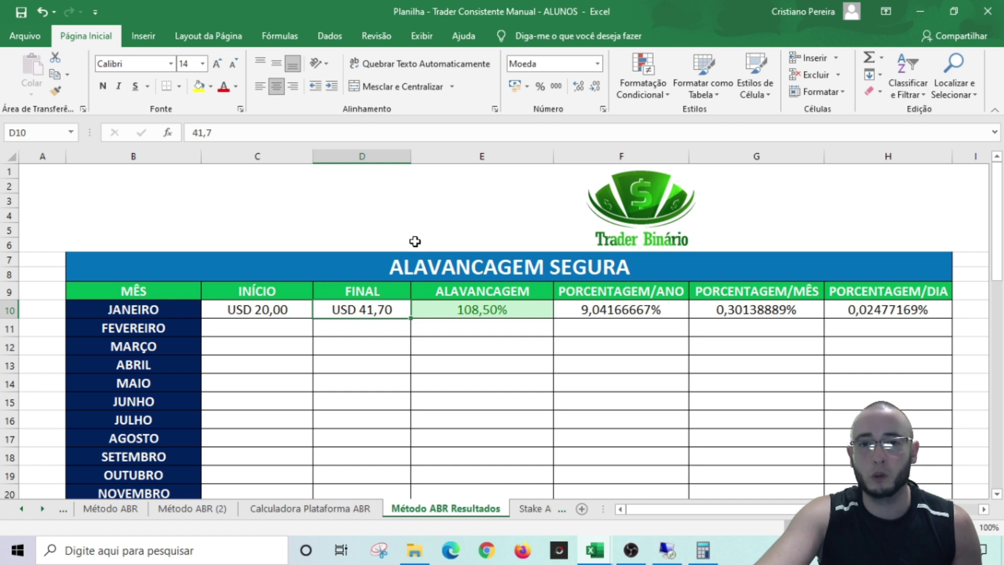
left_click(491, 306)
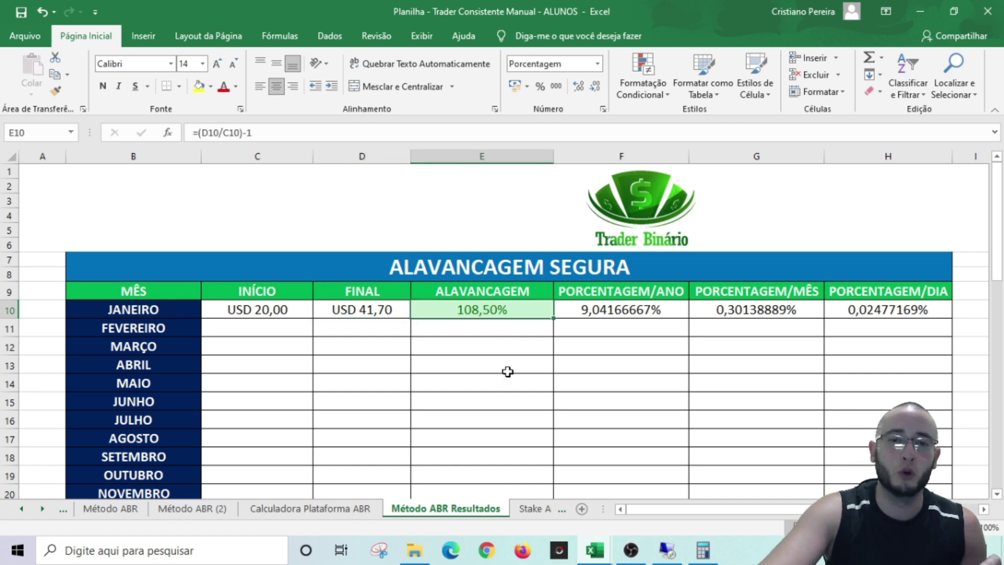
left_click(587, 304)
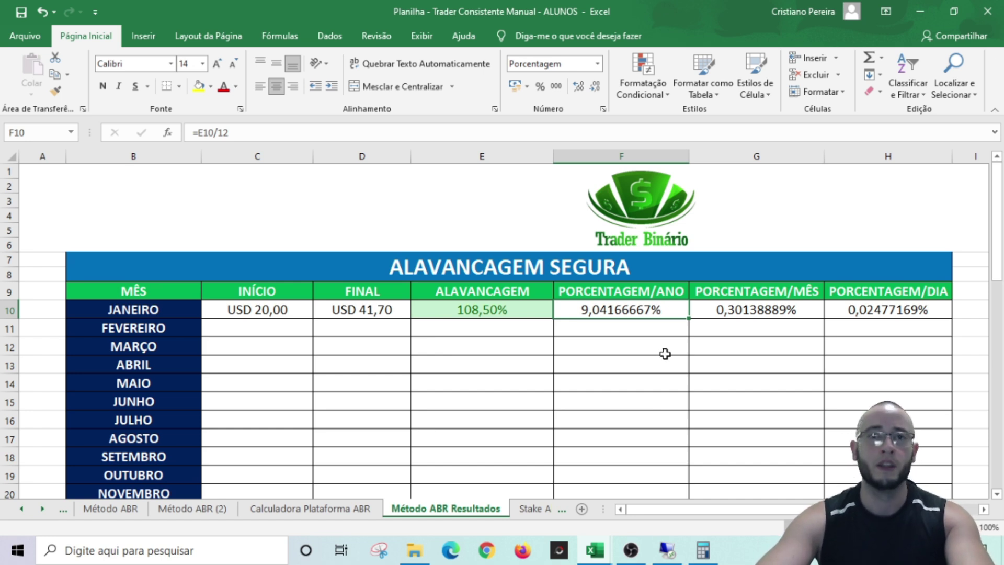
left_click(611, 333)
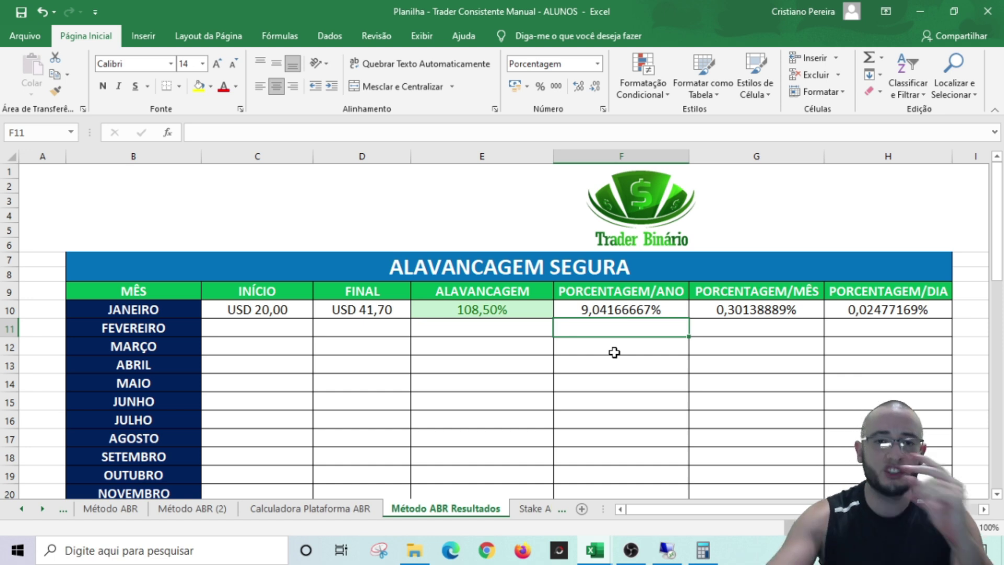
left_click(451, 305)
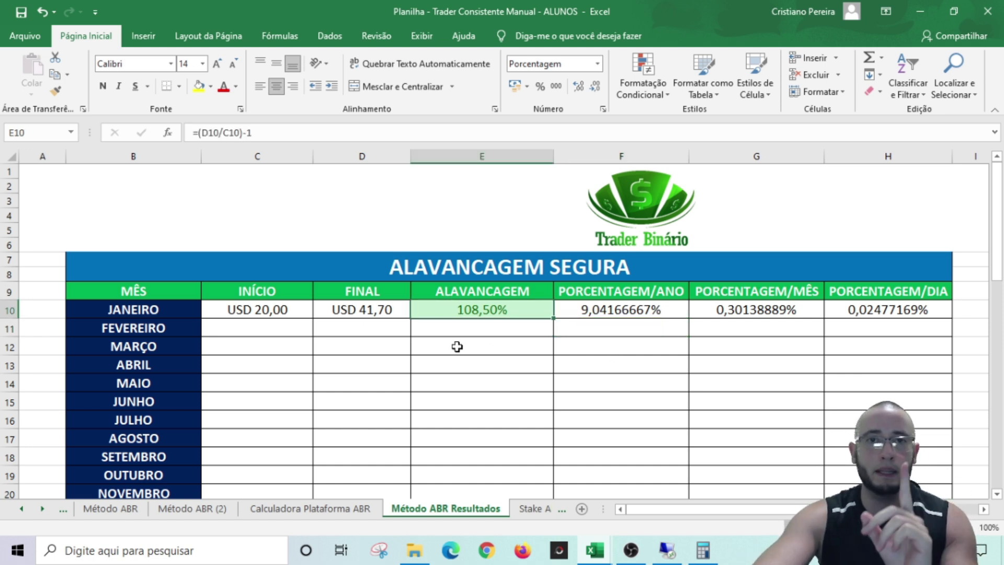
Examine the VALOR cell and the POUPANÇA row's yearly, monthly, daily and RENDIMENTOS cells in the RENDIMENTOS FIXOS table.
scroll(457, 346, "down", 11)
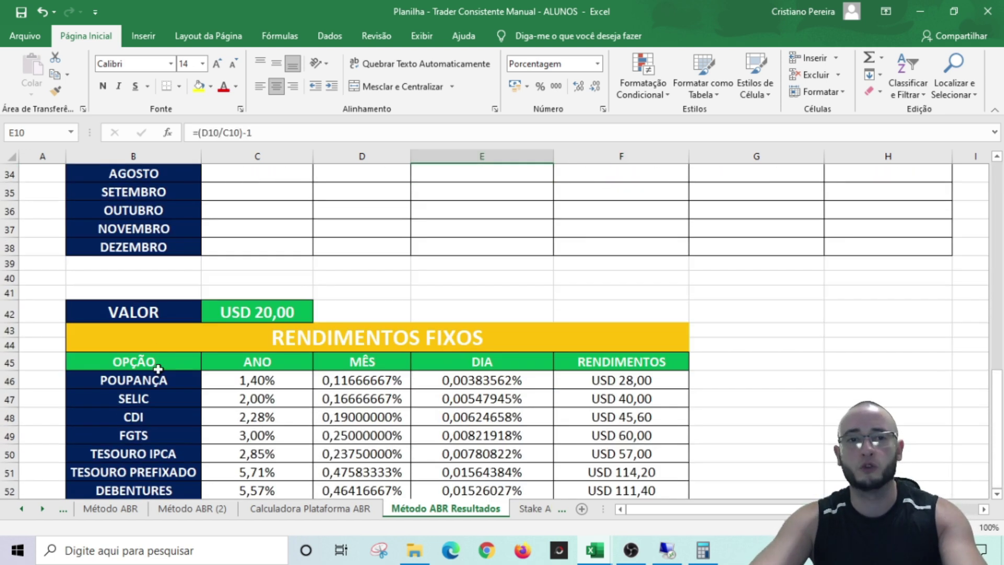
left_click(251, 309)
left_click(290, 383)
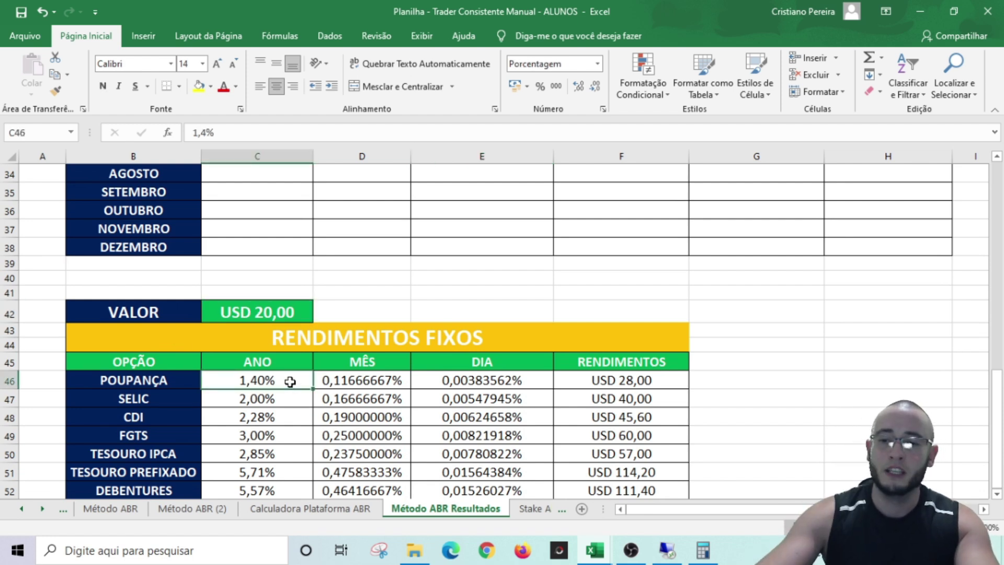
key("Right")
key("Right")
key("Right")
key("Right")
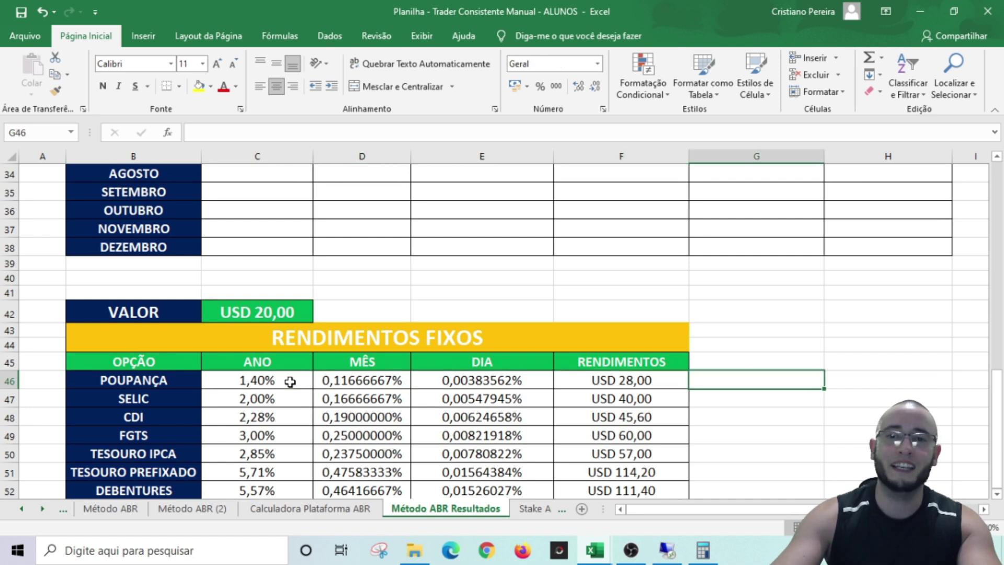
key("Left")
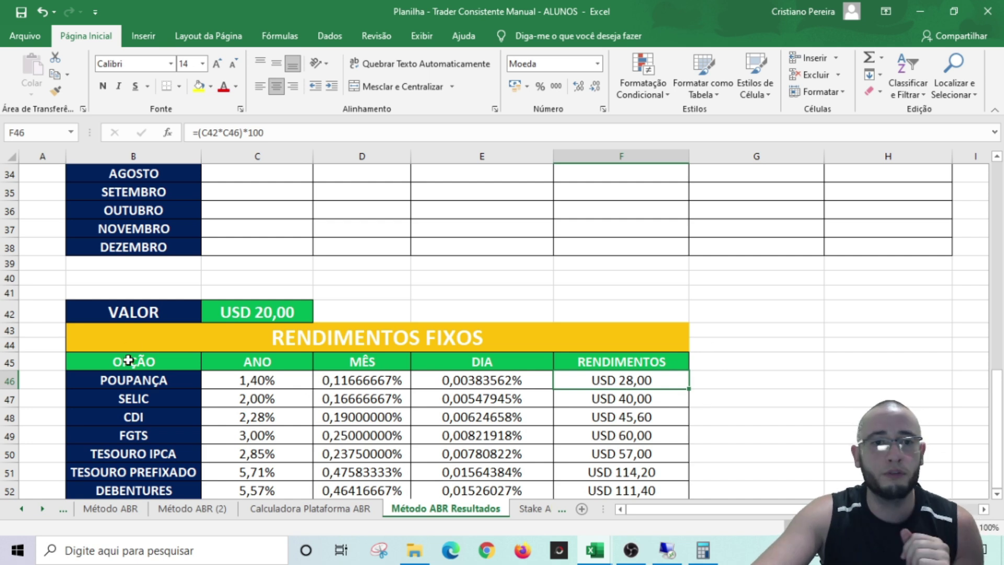
Compare the RENDIMENTOS cells of the SELIC, CDI, FGTS, TESOURO PREFIXADO and DEBENTURES options.
scroll(293, 376, "down", 1)
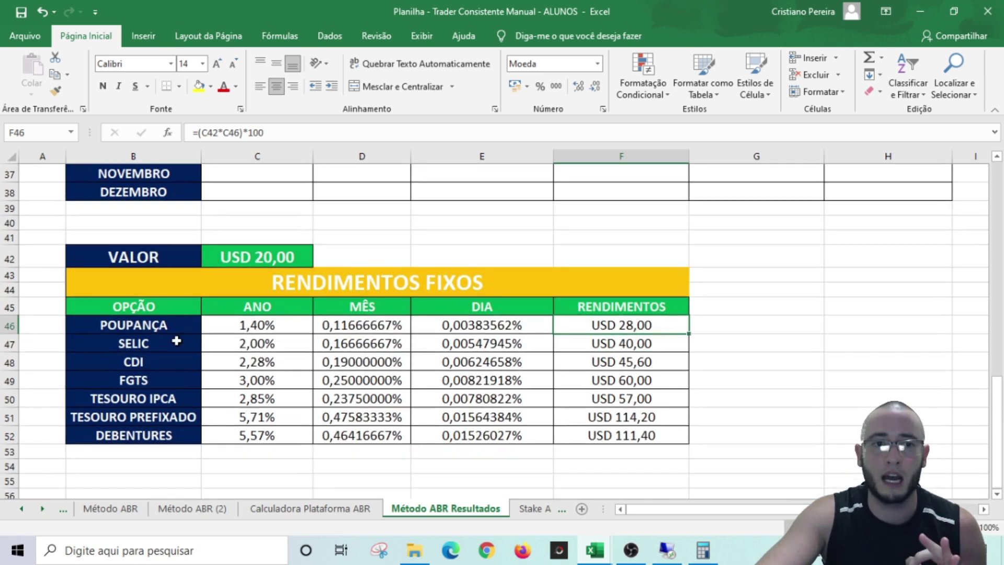
left_click(604, 341)
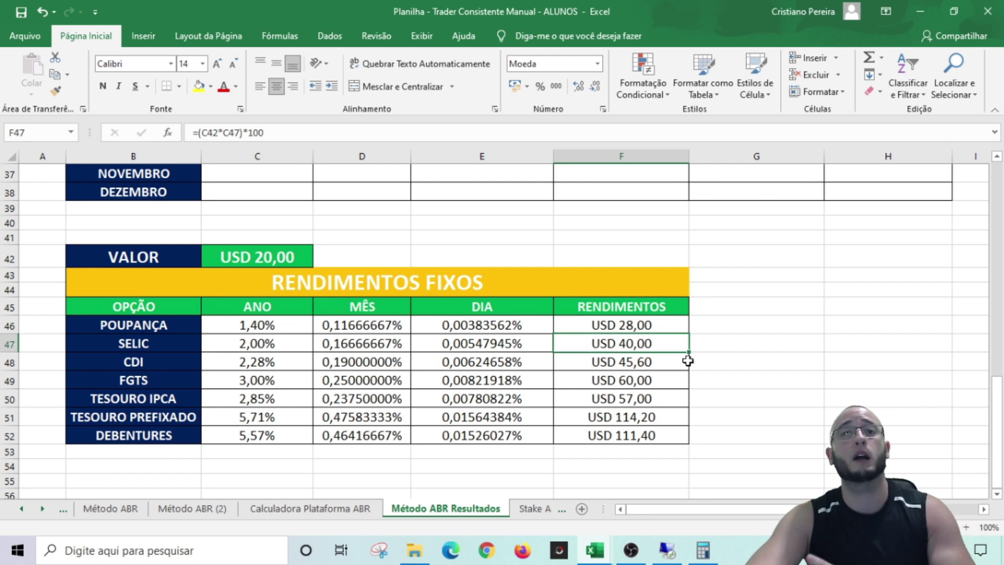
left_click(654, 363)
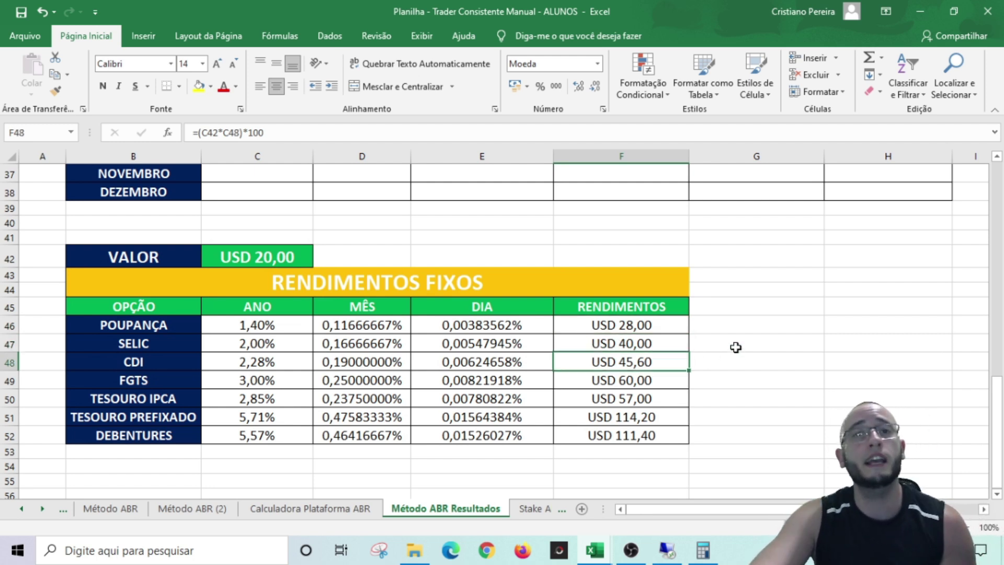
left_click(651, 380)
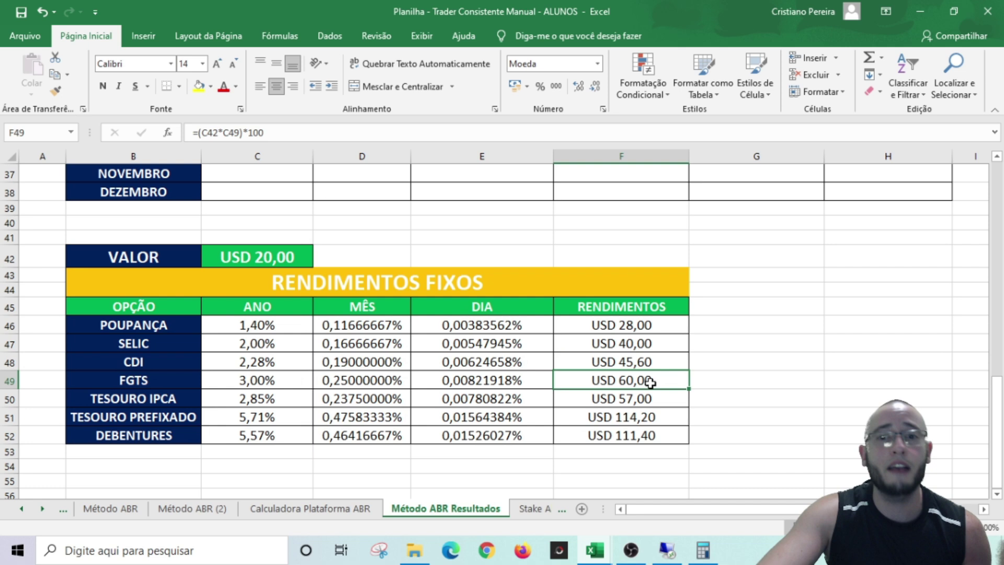
left_click(138, 400)
left_click(159, 418)
left_click(173, 436)
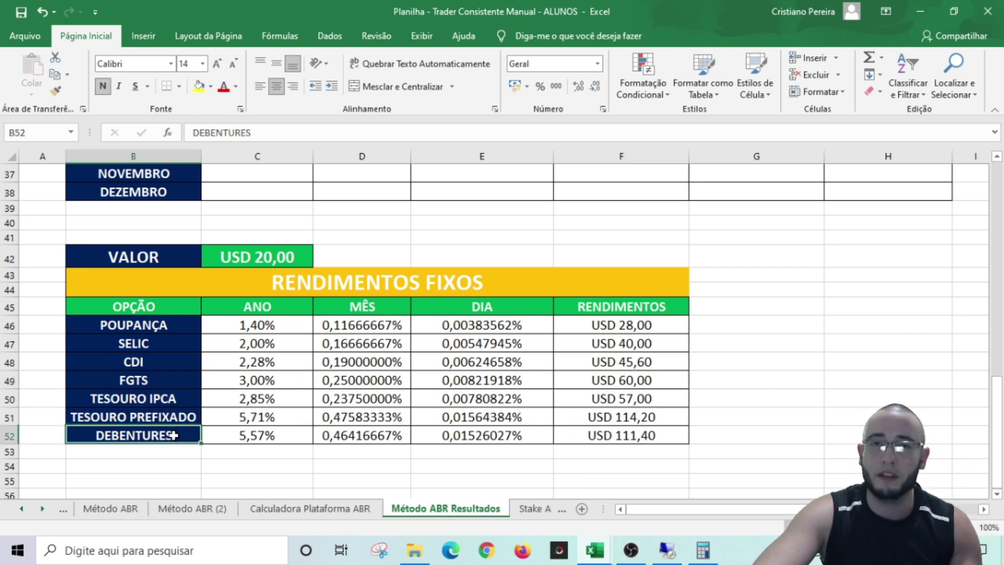
left_click(657, 428)
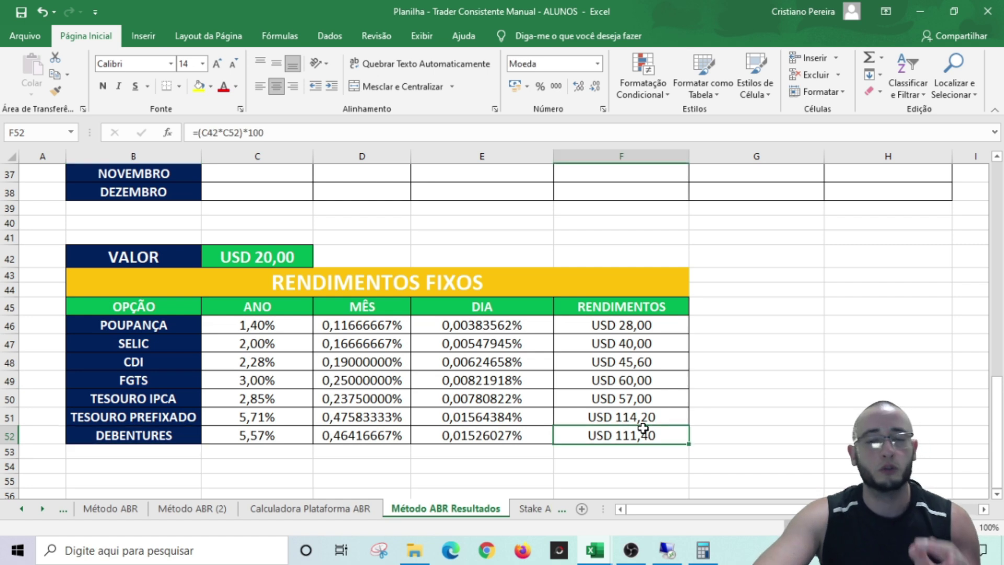
left_click(634, 376)
left_click(638, 416)
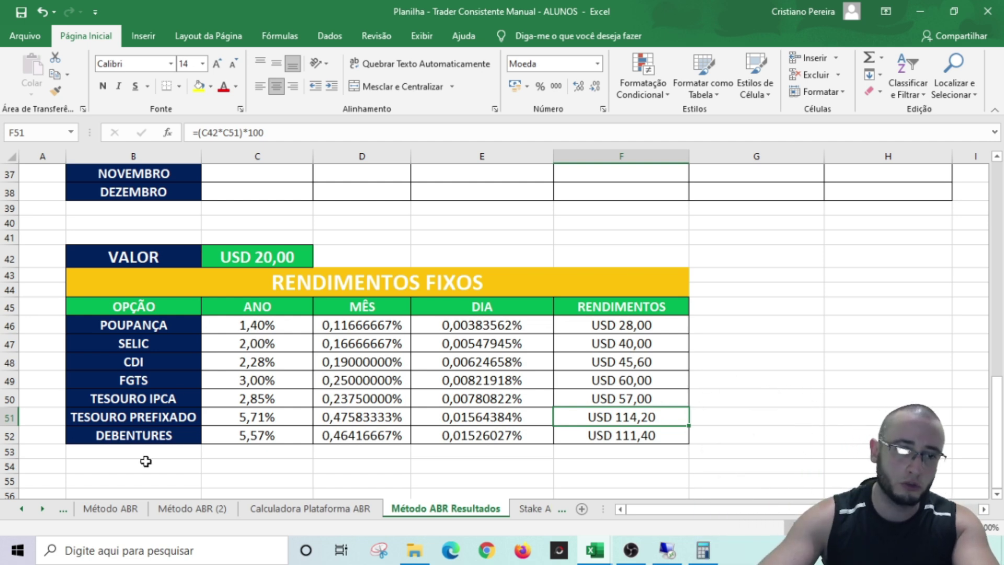
Check the TESOURO IPCA, TESOURO PREFIXADO and DEBENTURES options across to the DEBENTURES return cell.
left_click(156, 405)
left_click(157, 435)
left_click(160, 417)
left_click(168, 399)
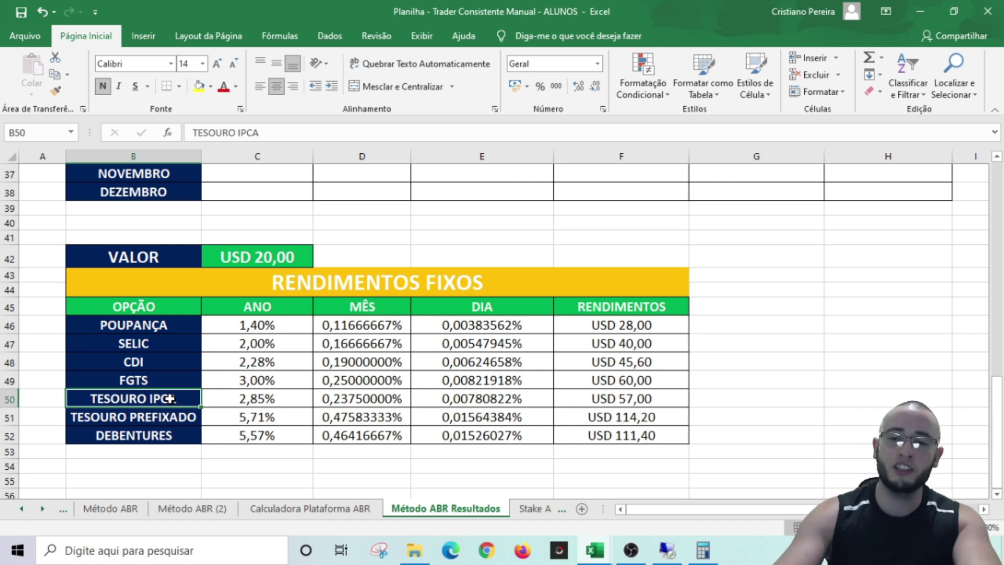
key("Right")
key("Right")
key("Right")
key("Right")
key("Right")
key("Down")
key("Down")
key("Left")
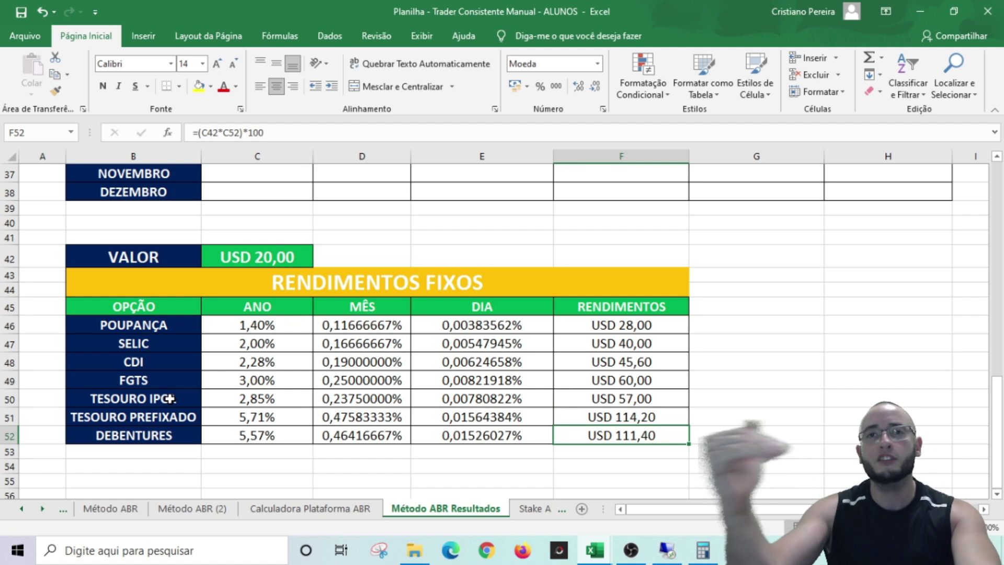
Inspect the monthly, daily and return cells of the TESOURO PREFIXADO row.
key("Up")
key("Left")
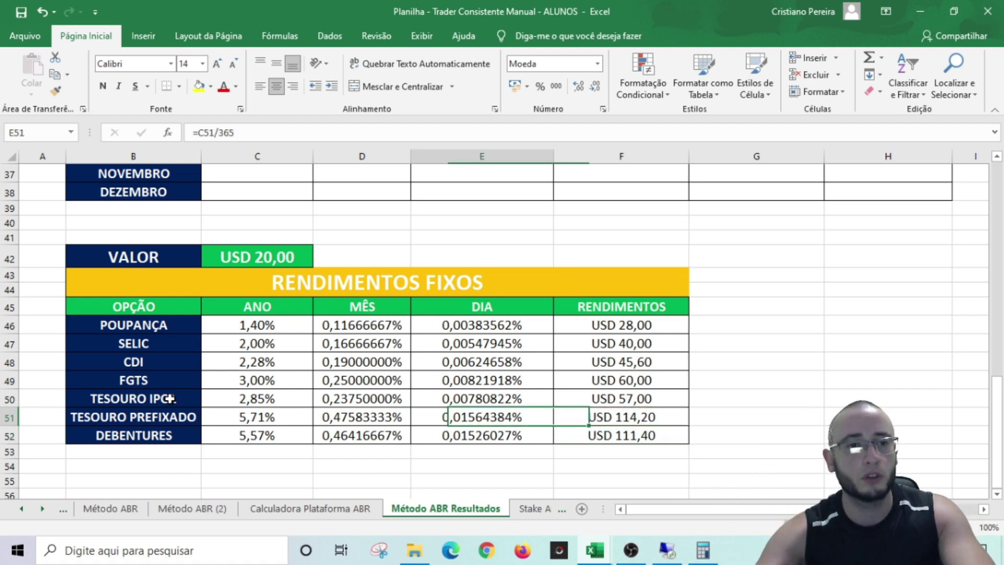
key("Left")
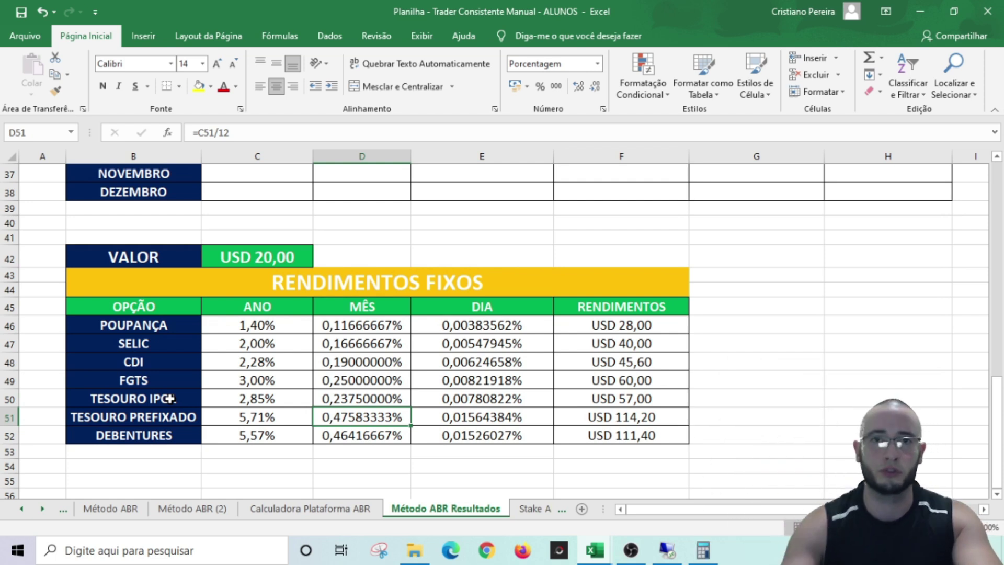
key("Right")
key("Right")
key("Right")
key("Left")
key("Left")
key("Right")
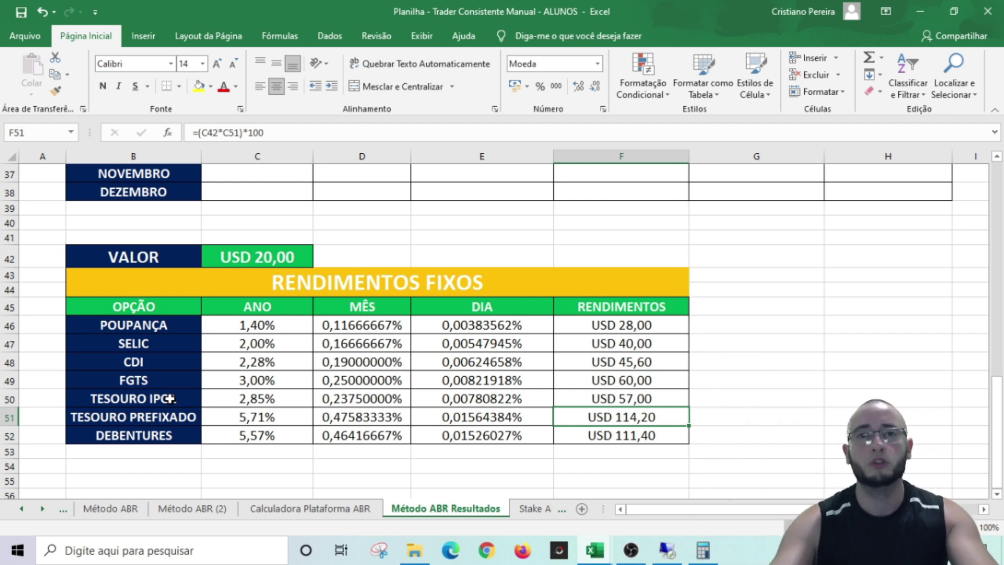
Go back up past the ALAVANCAGEM AGRESSIVA table to the ALAVANCAGEM SEGURA heading to review both leverage tables.
key("Up")
key("Up")
key("Up")
key("Up")
key("Up")
key("Up")
key("Up")
key("Up")
key("Up")
key("Up")
key("Up")
key("Up")
key("Up")
key("Up")
key("Up")
key("Up")
key("Up")
key("Up")
key("Up")
key("Up")
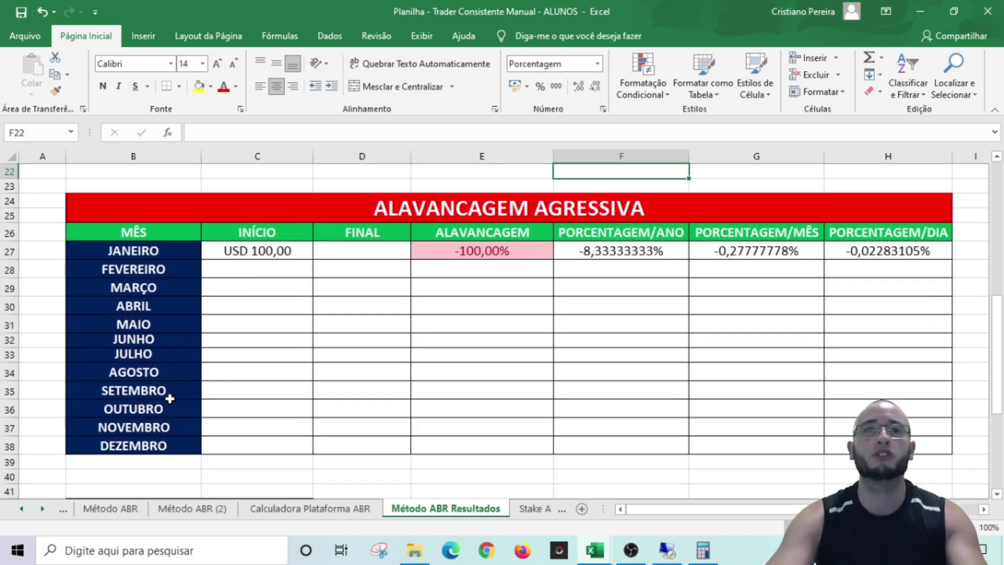
key("Up")
key("Up")
key("Down")
key("Down")
key("Down")
key("Down")
key("Up")
key("Up")
key("Up")
key("Up")
key("Up")
key("Up")
key("Up")
key("Up")
key("Up")
key("Up")
key("Up")
key("Up")
key("Up")
key("Up")
key("Up")
key("Up")
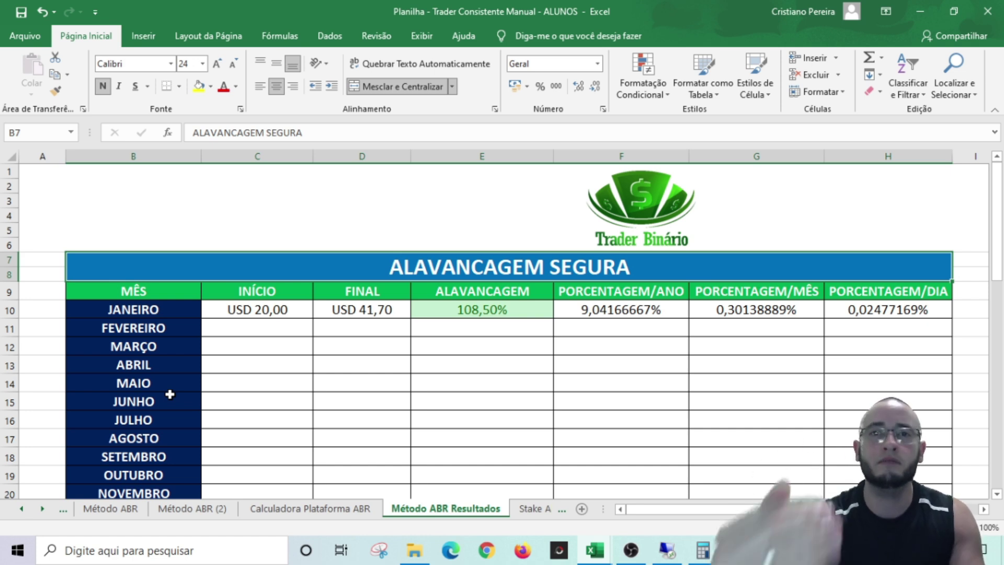
Compare the RENDIMENTOS FIXOS table with January's start value and yearly percentage in the ALAVANCAGEM SEGURA table.
scroll(347, 317, "down", 8)
scroll(236, 381, "down", 9)
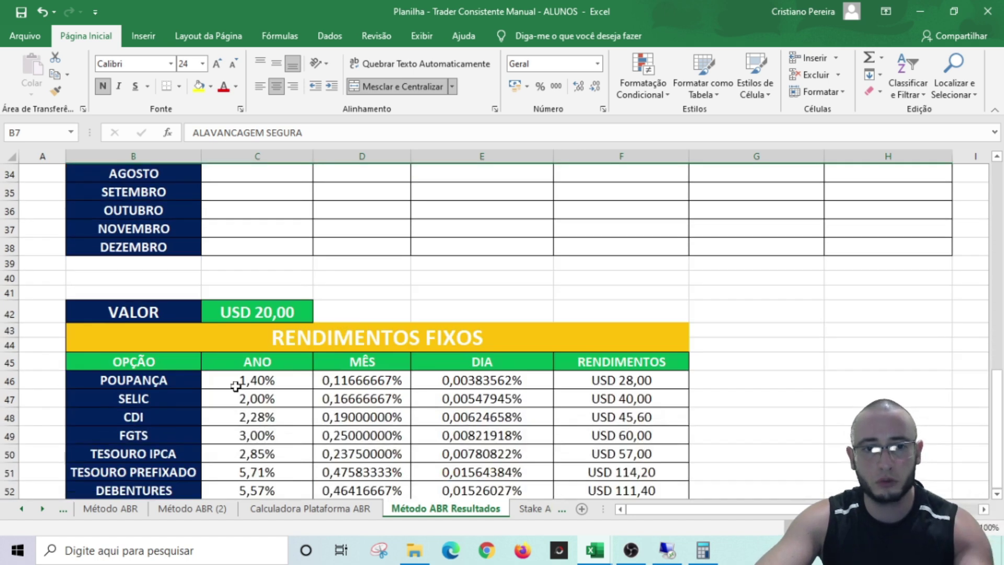
scroll(293, 351, "up", 5)
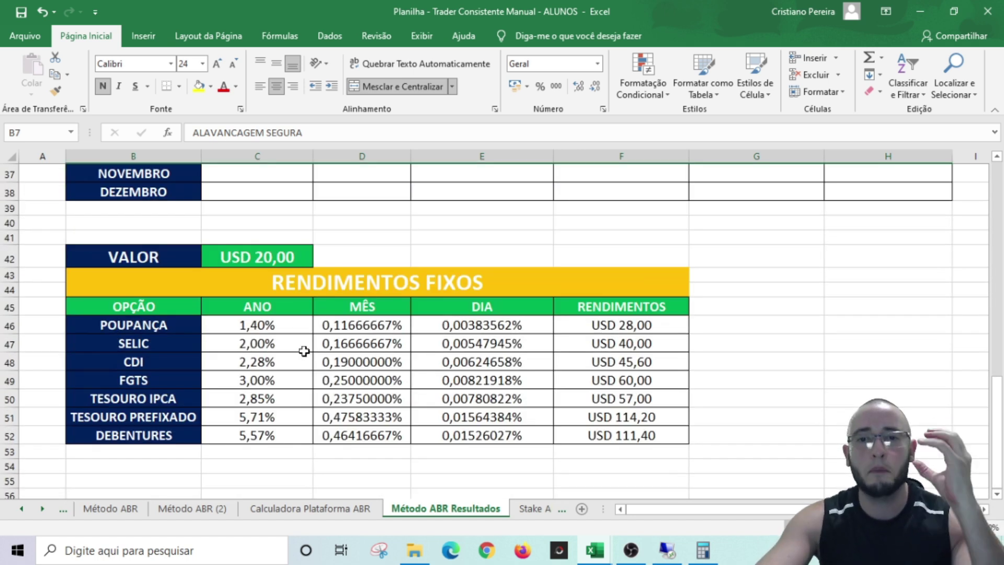
scroll(390, 352, "up", 7)
scroll(393, 361, "up", 5)
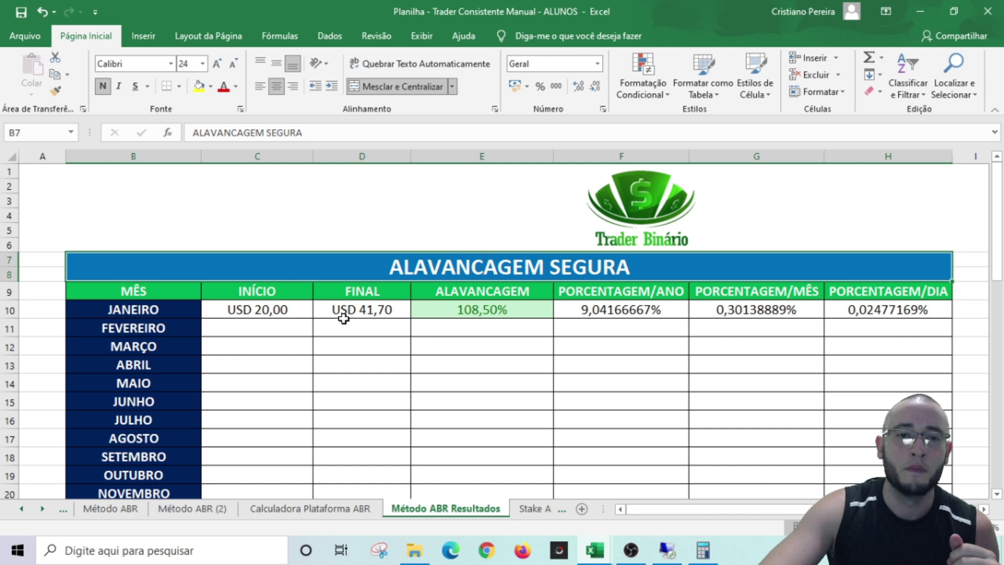
left_click(285, 309)
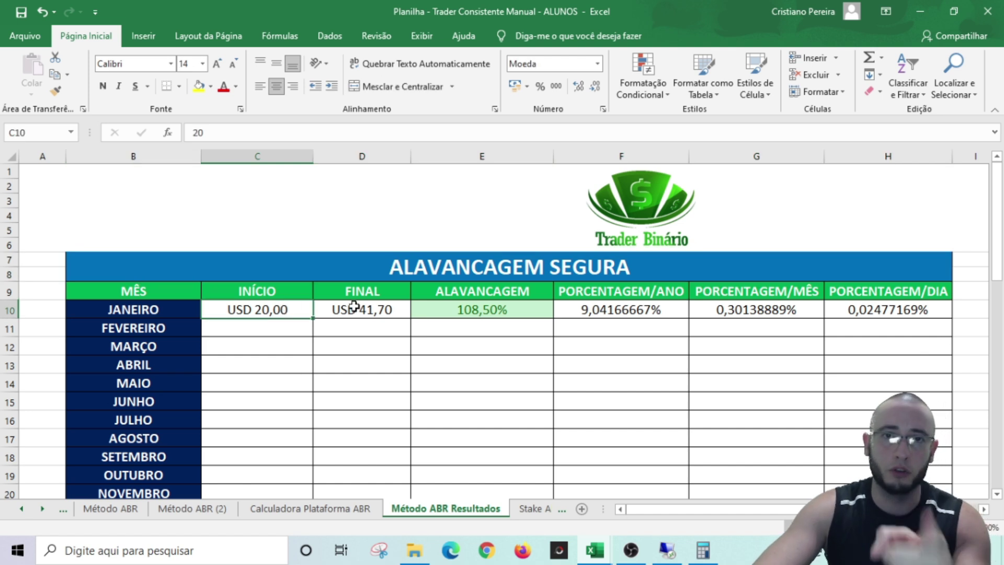
left_click(627, 315)
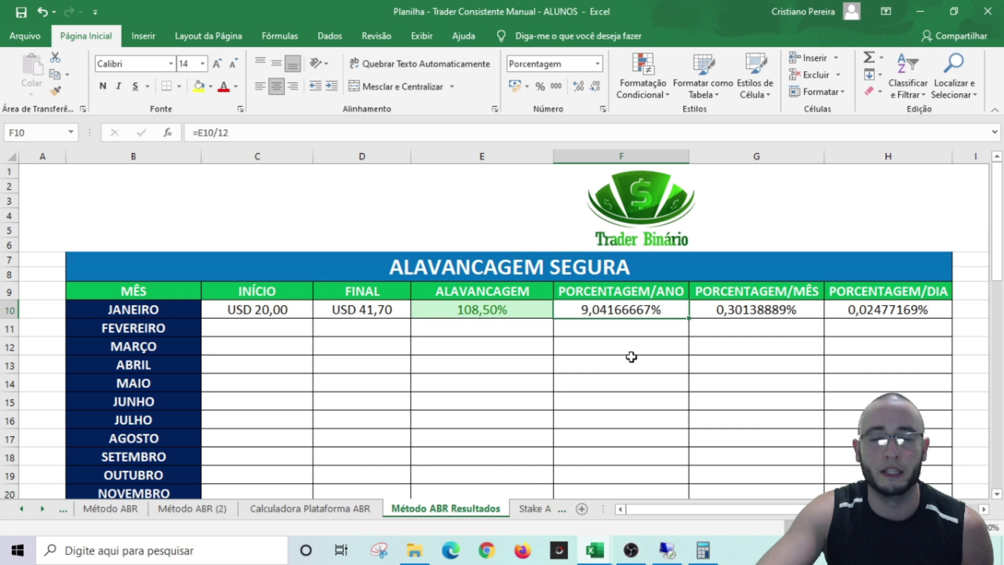
From the Método ABR sheet, switch to the Planilha - Trader Consistente Manual workbook and inspect its initial bank, first day and current bank.
left_click(109, 510)
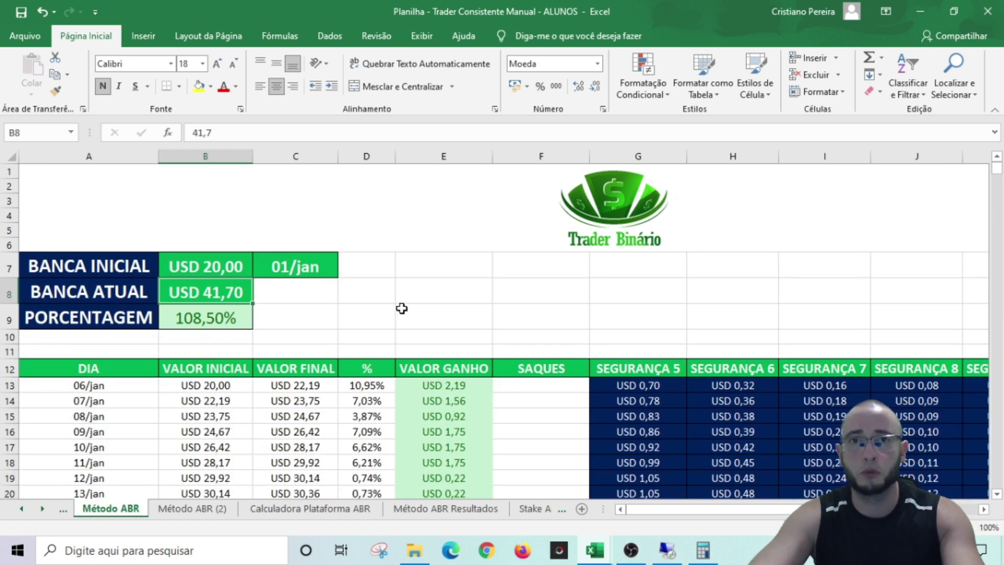
mouse_move(596, 549)
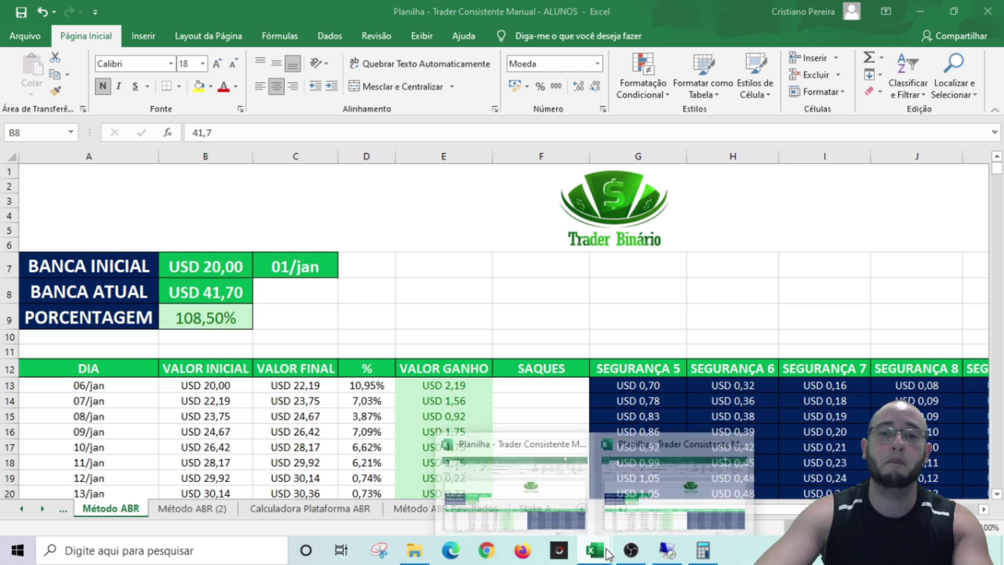
left_click(685, 465)
left_click(209, 267)
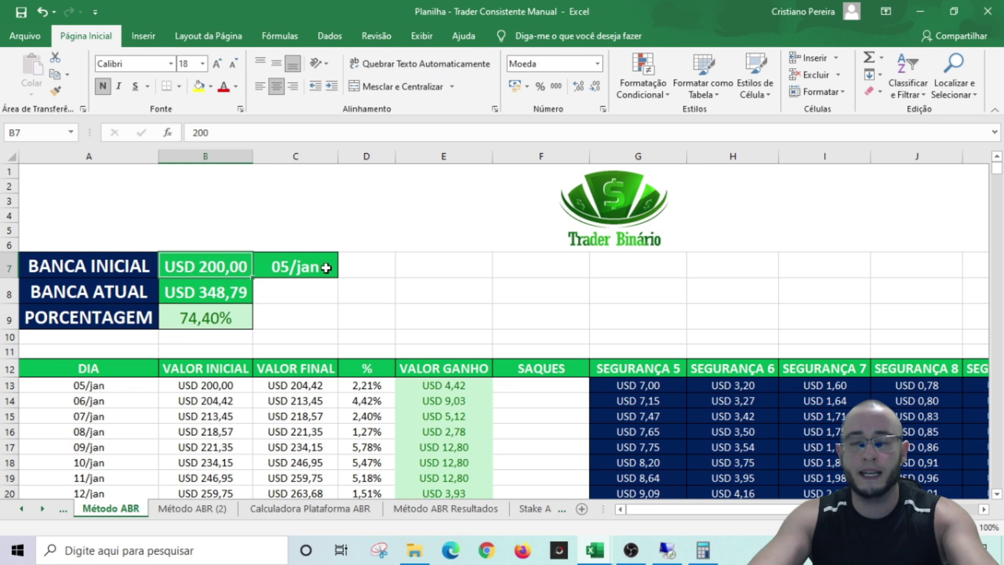
left_click(108, 386)
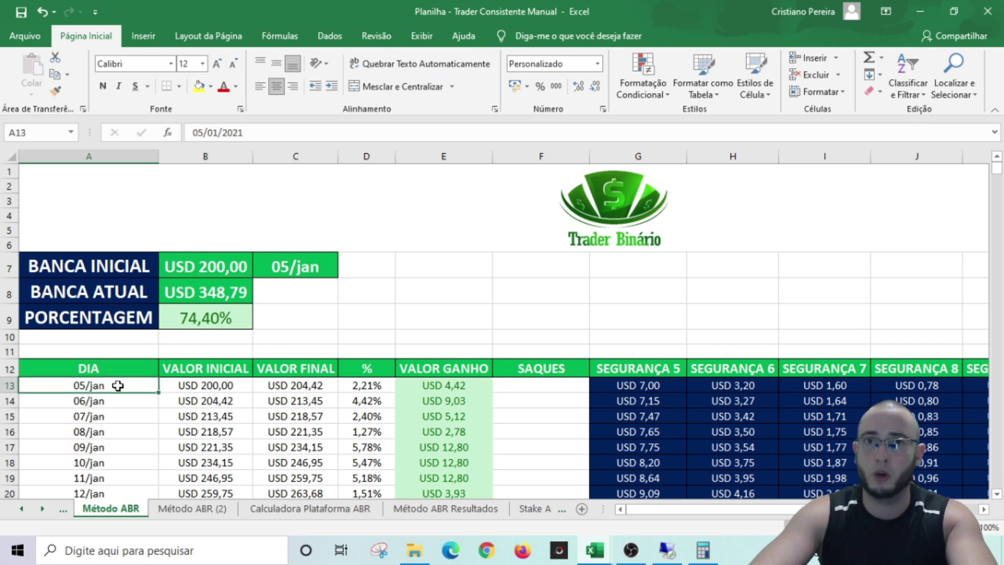
left_click(201, 293)
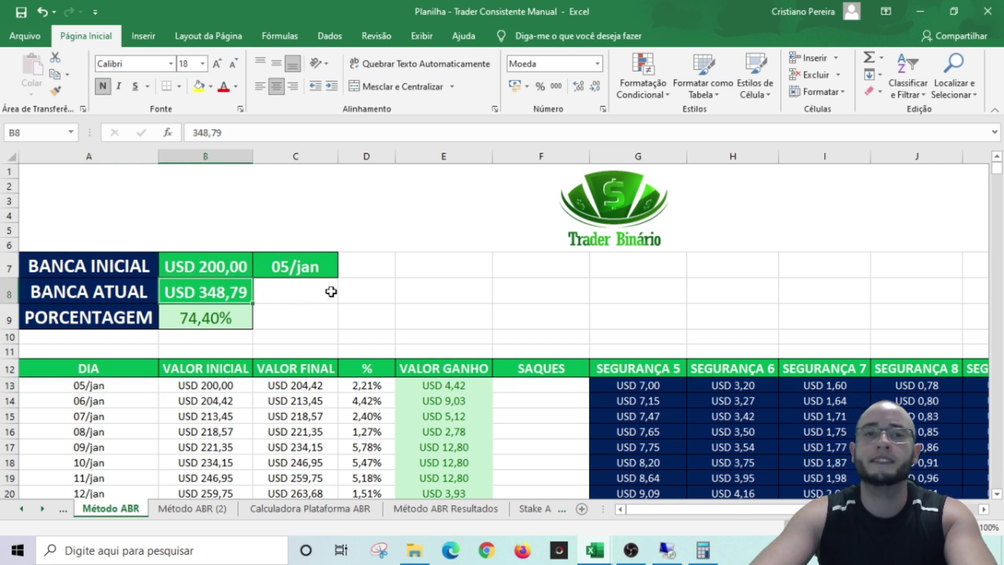
Select the VALOR GANHO cells from 05/jan to 31/jan (E13:E39) to read their sum.
scroll(335, 295, "down", 5)
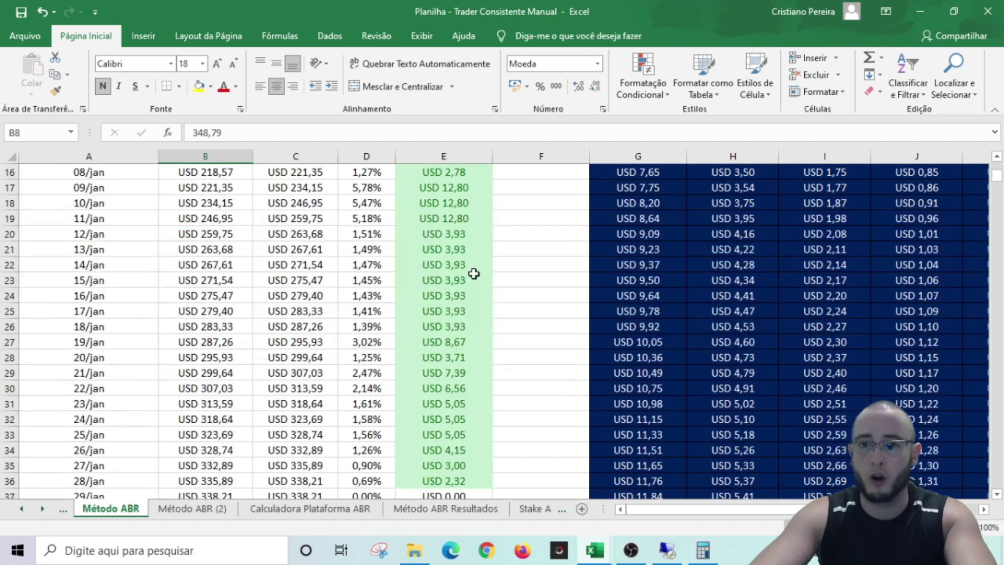
scroll(471, 273, "up", 1)
scroll(448, 246, "up", 1)
left_click_drag(463, 222, 461, 461)
Add 148,79 to the 21,7 already in the Calculator and minimize it.
left_click(702, 551)
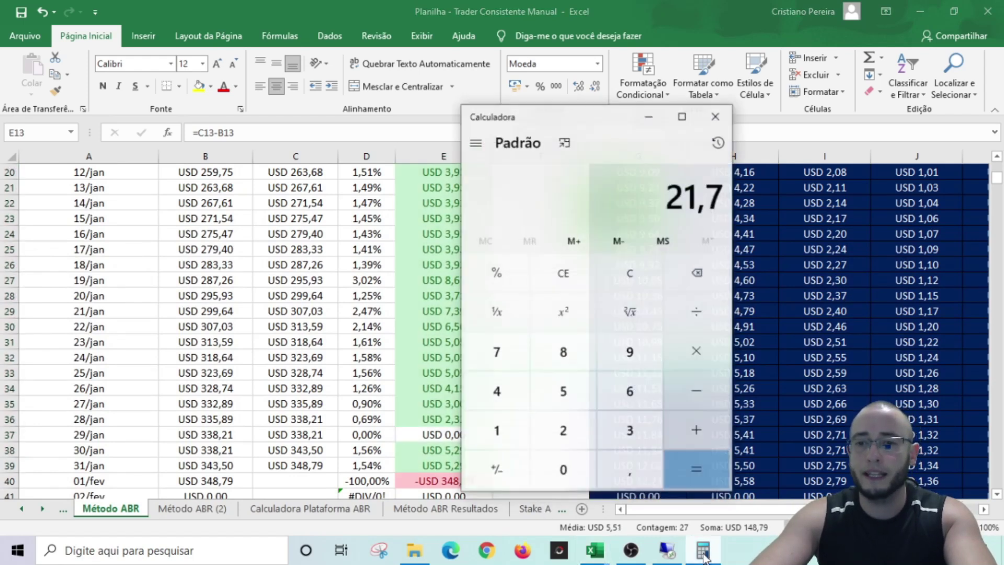
key("plus")
type("148,7")
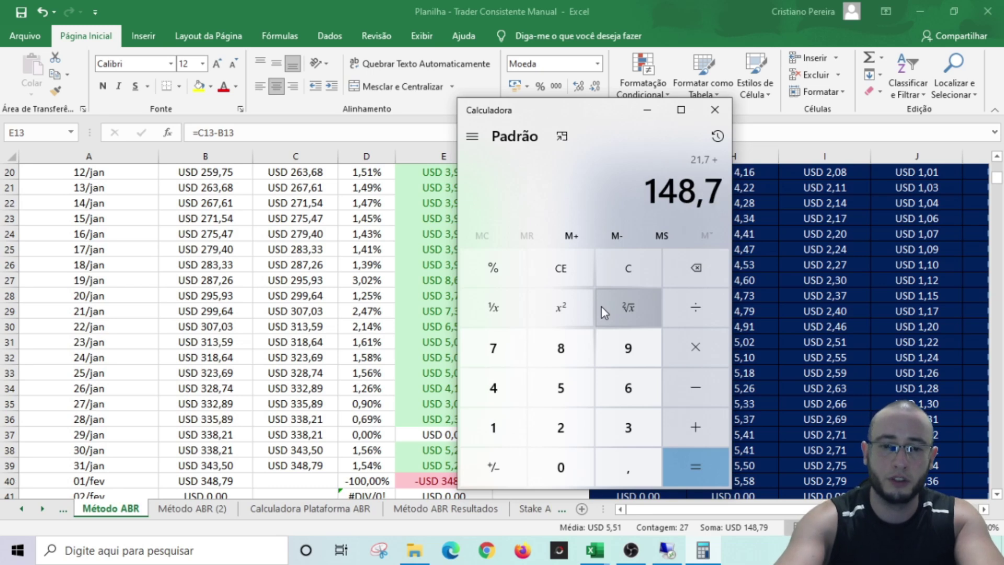
type("9")
key("Return")
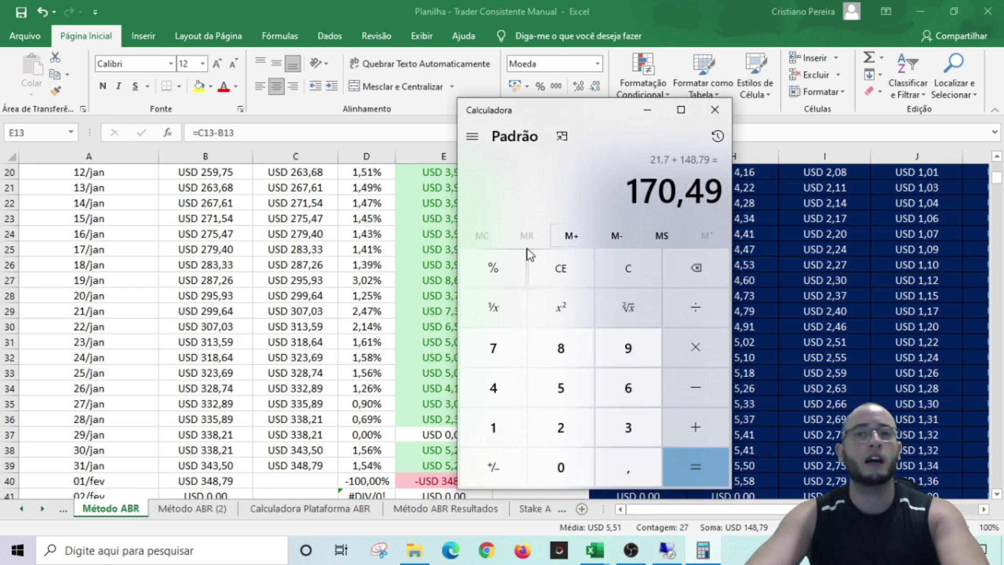
left_click(649, 111)
Select the daily percentage cells from 05/jan to 31/jan (D13:D39) and review them with their average.
scroll(403, 309, "up", 4)
left_click_drag(369, 271, 366, 246)
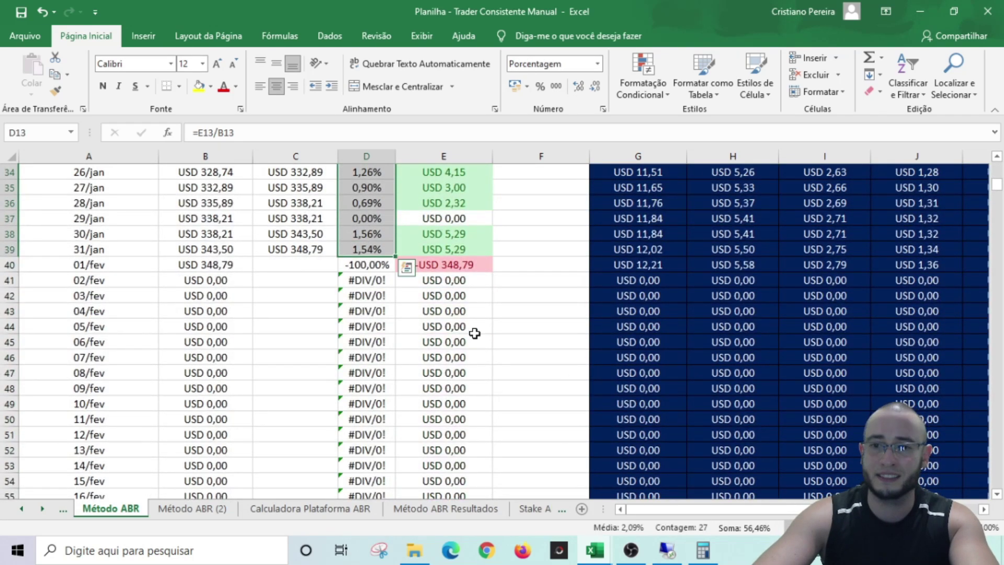
scroll(476, 328, "up", 2)
scroll(498, 321, "up", 2)
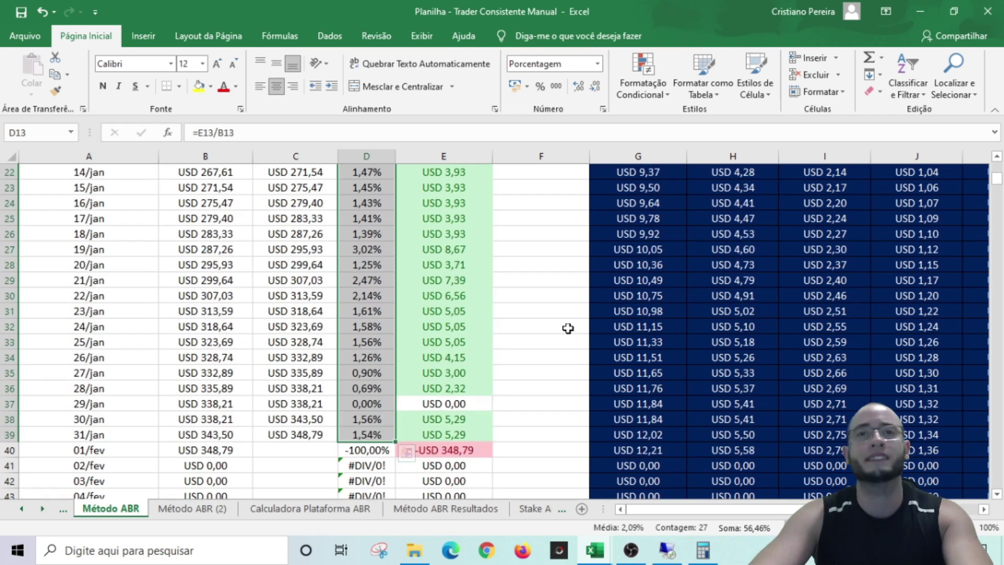
scroll(539, 347, "up", 4)
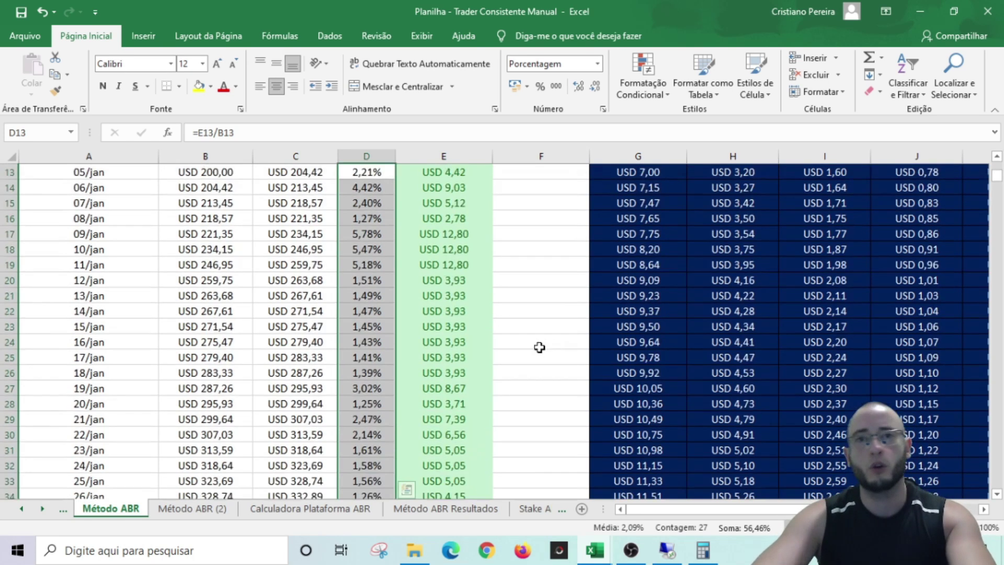
Reselect the VALOR GANHO cells from 05/jan to 31/jan (E13:E39) to review their average and sum alongside the bank summary.
scroll(534, 365, "up", 3)
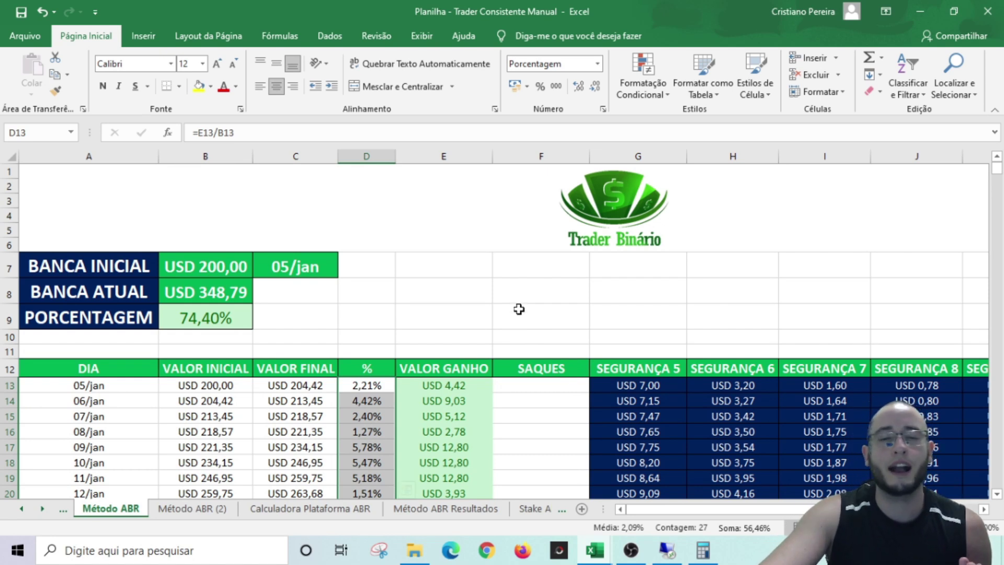
scroll(493, 339, "down", 4)
left_click(447, 167)
scroll(449, 238, "up", 2)
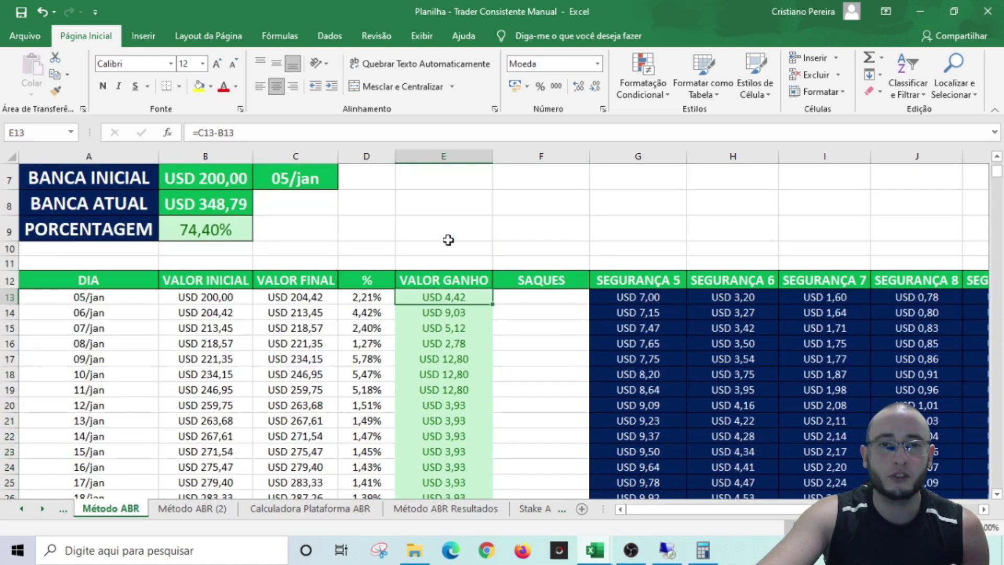
left_click_drag(455, 296, 459, 388)
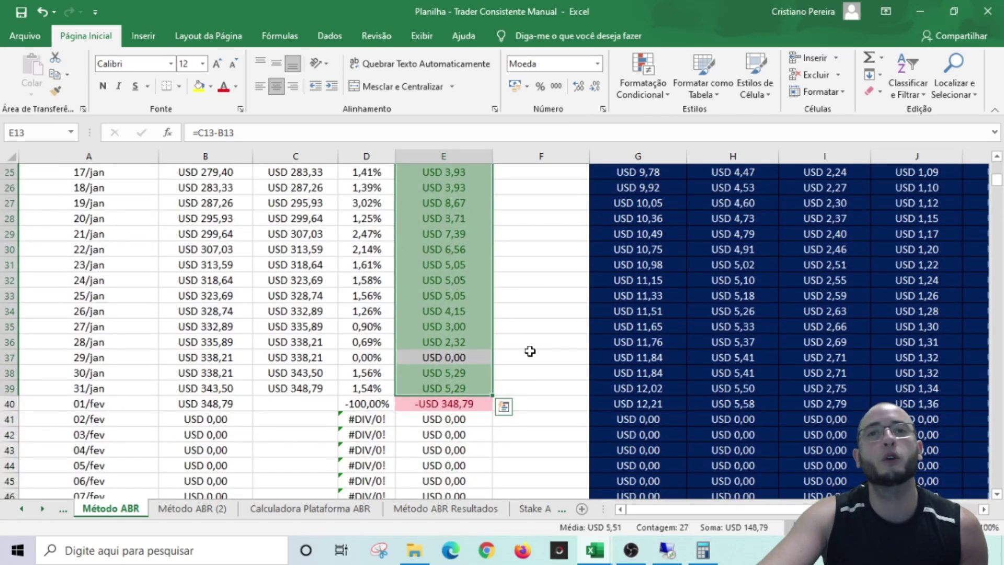
scroll(533, 352, "up", 7)
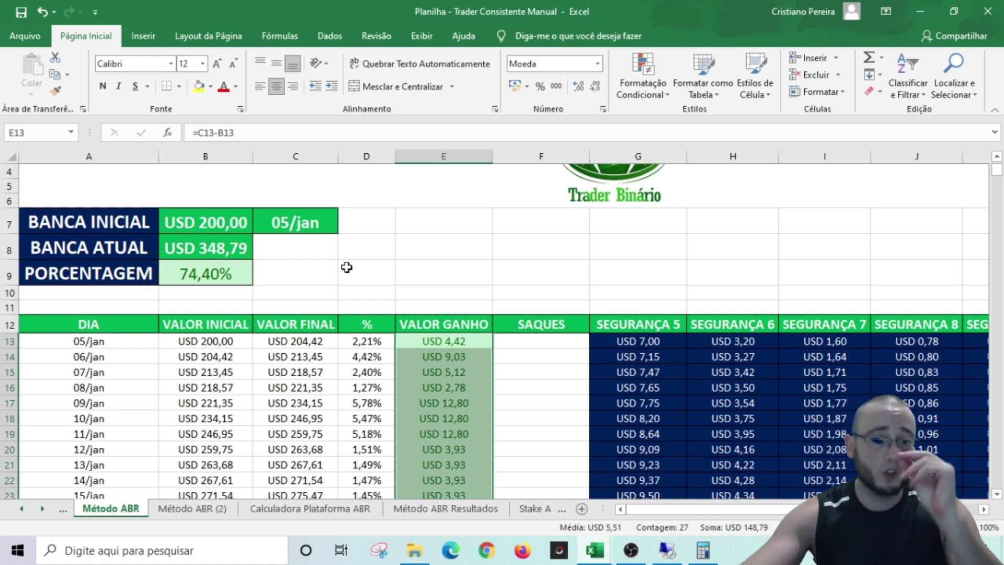
Open the Método ABR Resultados sheet and examine January's start, final, leverage and percentage cells in the ALAVANCAGEM SEGURA table.
left_click(469, 510)
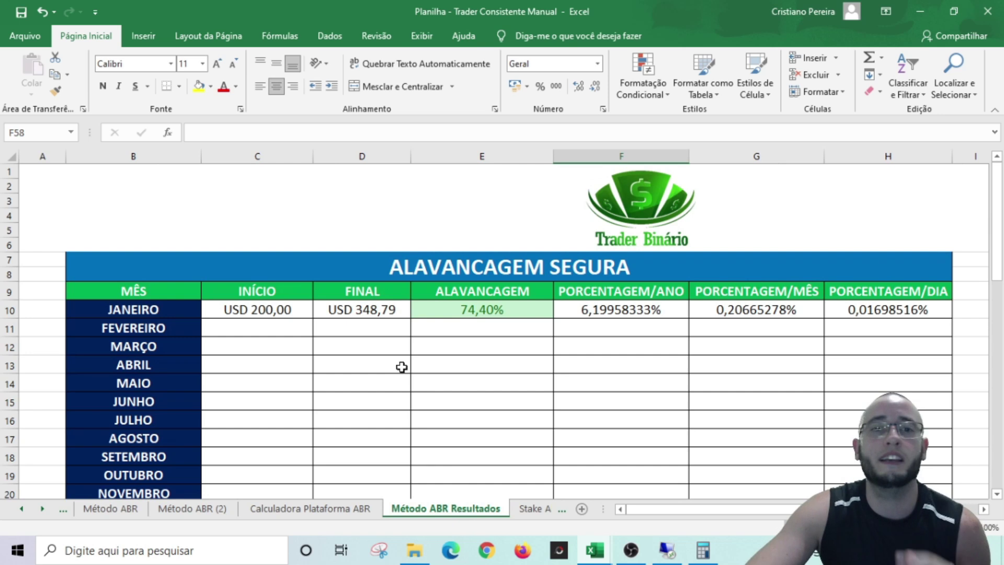
left_click(281, 314)
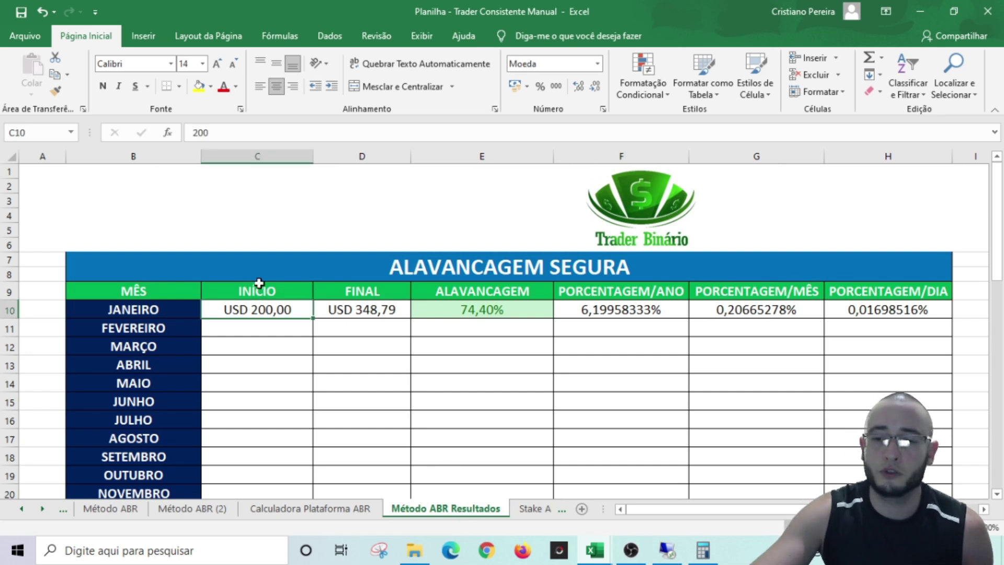
key("Right")
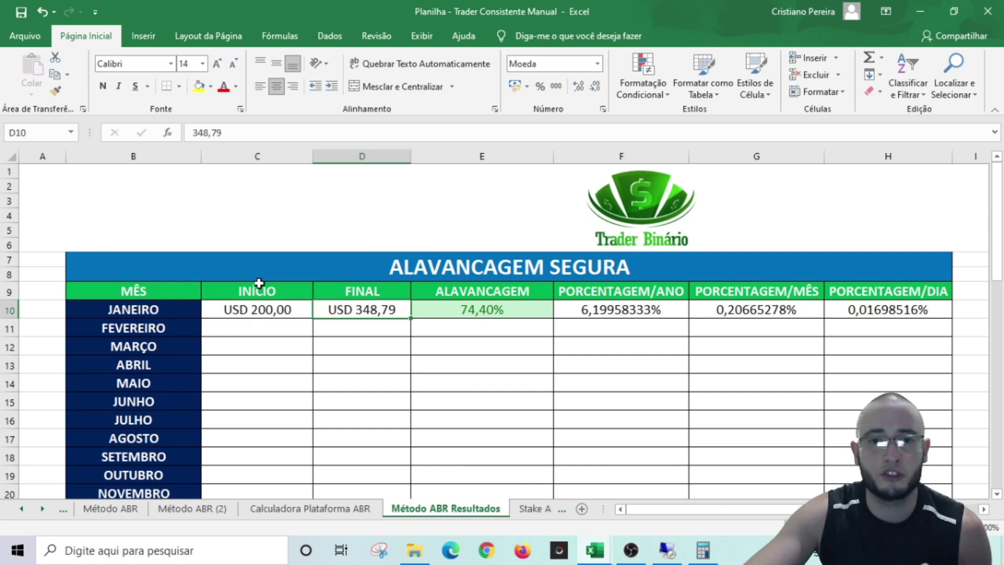
key("Right")
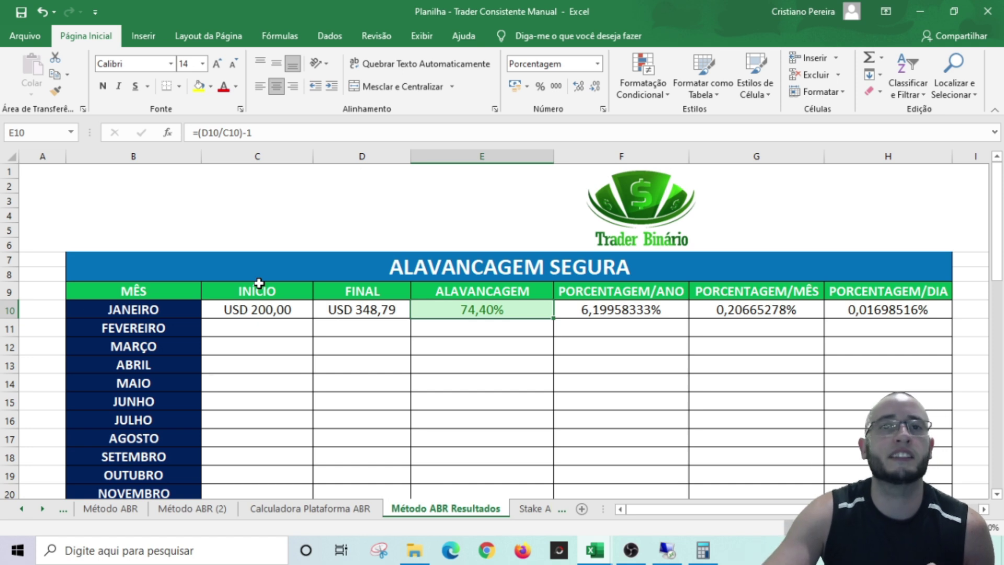
key("Right")
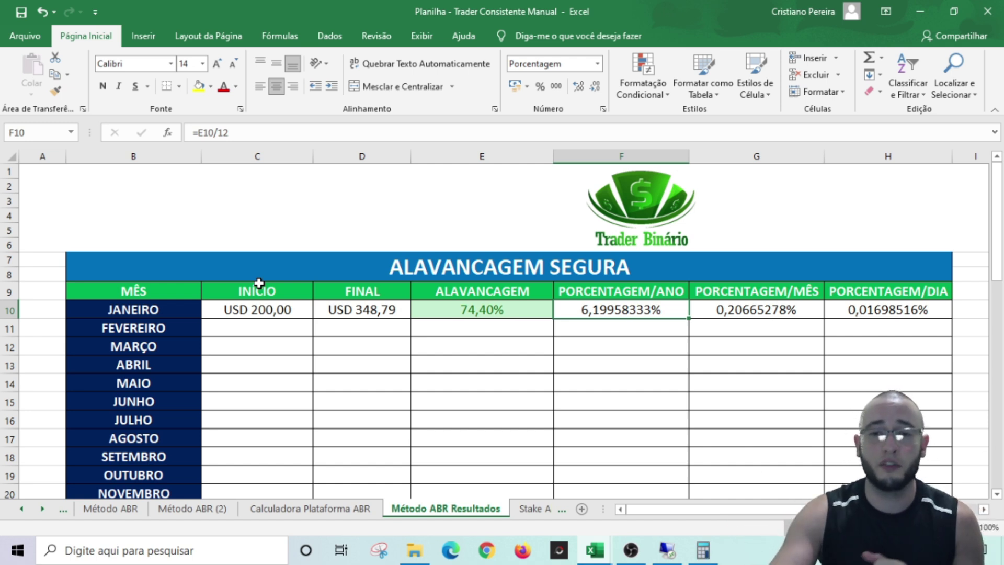
key("Right")
key("Down")
key("Left")
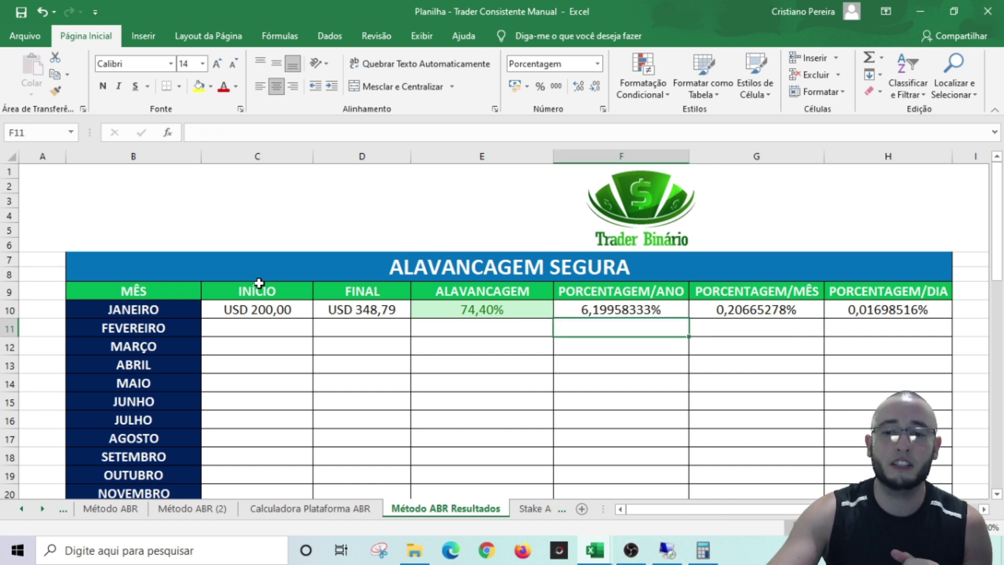
key("Up")
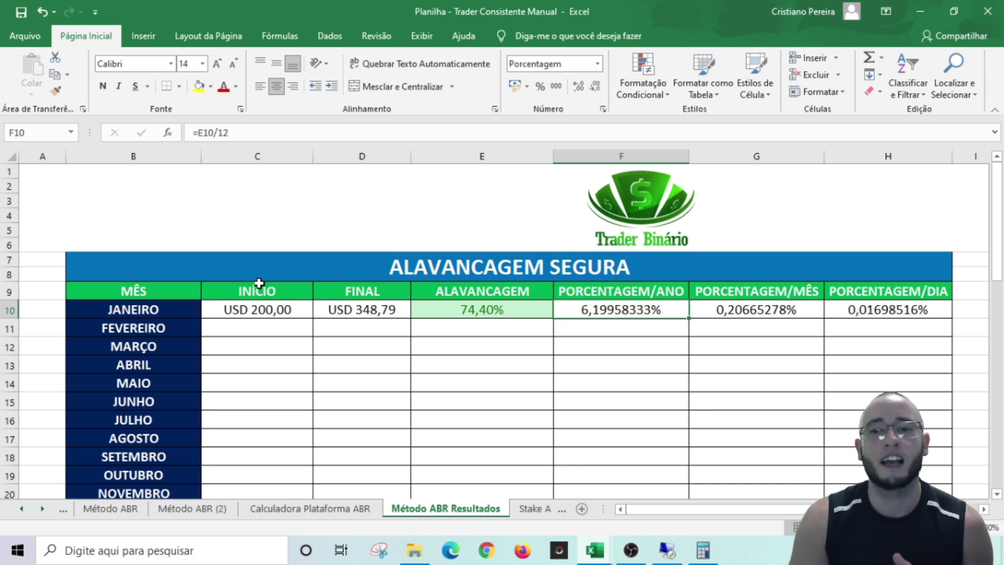
key("Left")
key("Left")
key("Right")
Examine the RENDIMENTOS FIXOS table, inspecting the yields for POUPANÇA, SELIC and CDI in the RENDIMENTOS column.
key("Down")
key("Down")
key("Down")
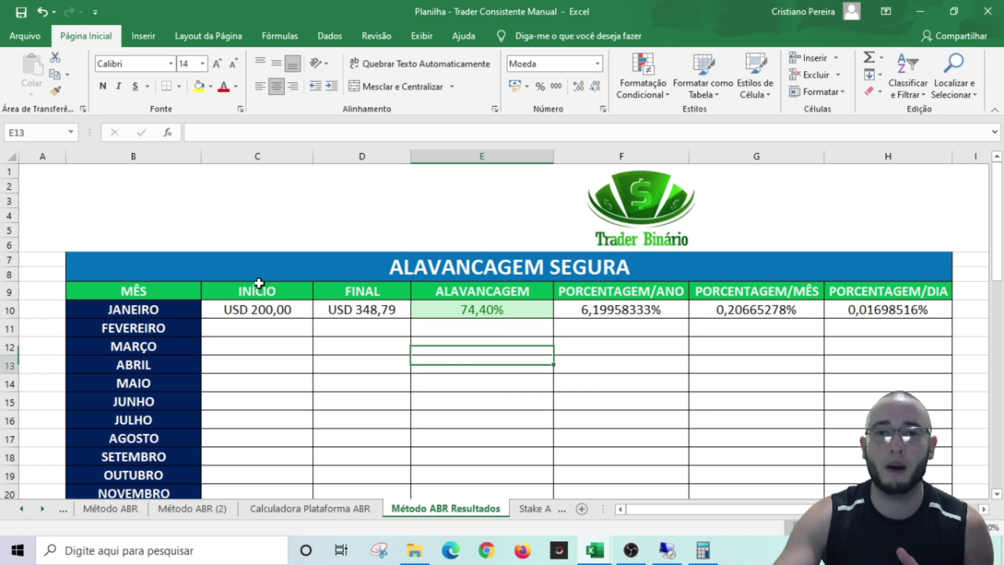
key("Down")
key("Down")
key("Down")
key("Down")
key("Down")
key("Down")
key("Down")
key("Down")
key("Down")
key("Down")
key("Down")
key("Down")
key("Down")
key("Down")
key("Down")
key("Down")
key("Down")
key("Down")
key("Down")
key("Down")
key("Down")
key("Down")
key("Down")
key("Down")
key("Down")
key("Down")
key("Down")
key("Down")
key("Down")
key("Down")
key("Down")
key("Down")
key("Down")
key("Down")
key("Down")
key("Down")
key("Down")
key("Down")
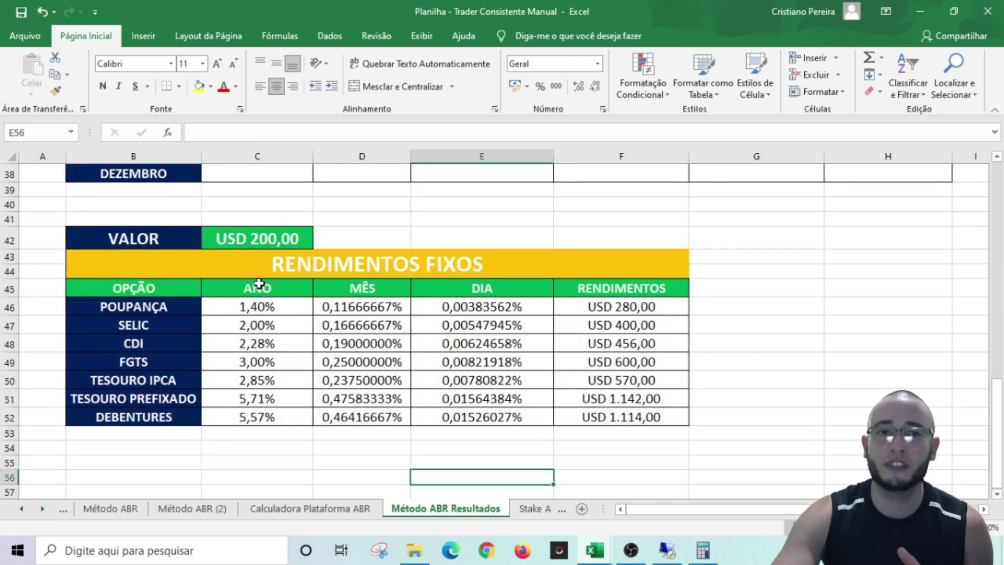
key("Up")
key("Up")
key("Up")
key("Up")
key("Up")
key("Up")
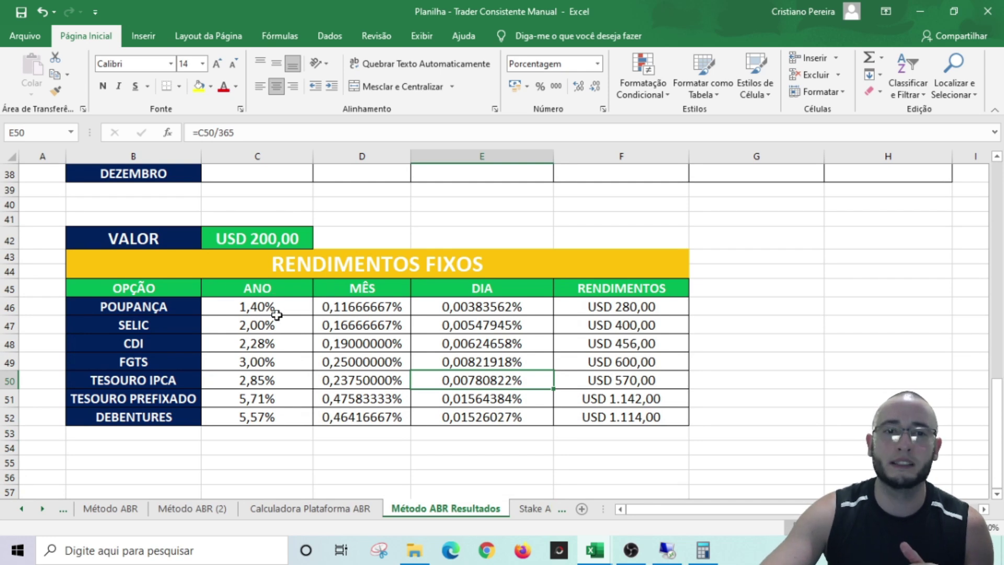
left_click(591, 312)
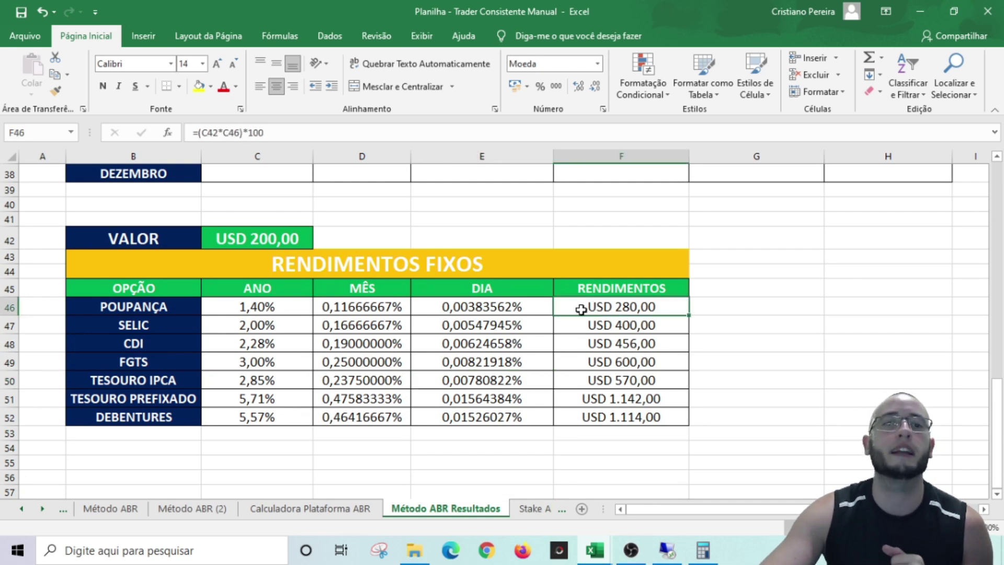
left_click(597, 328)
left_click(591, 345)
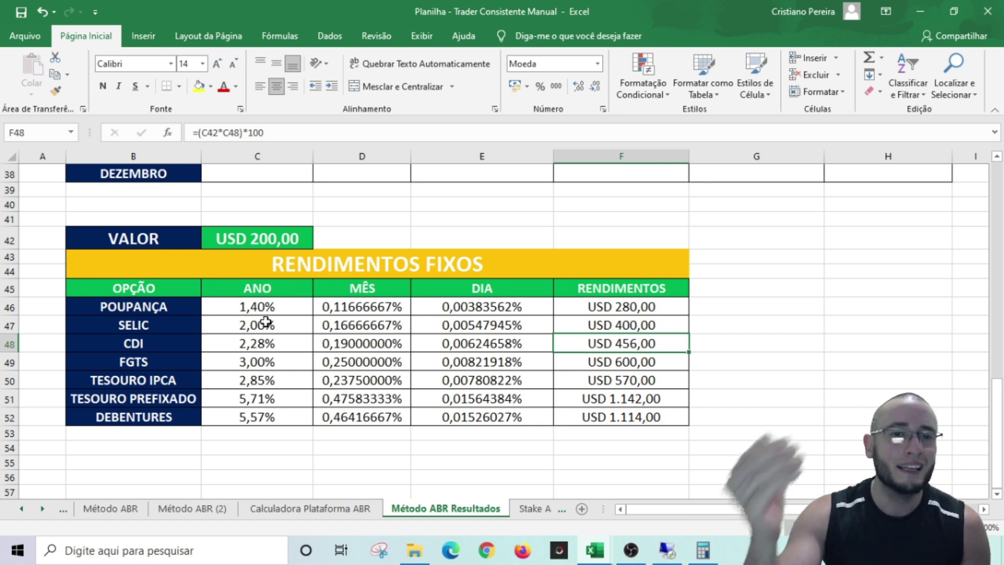
left_click(736, 348)
scroll(735, 347, "up", 4)
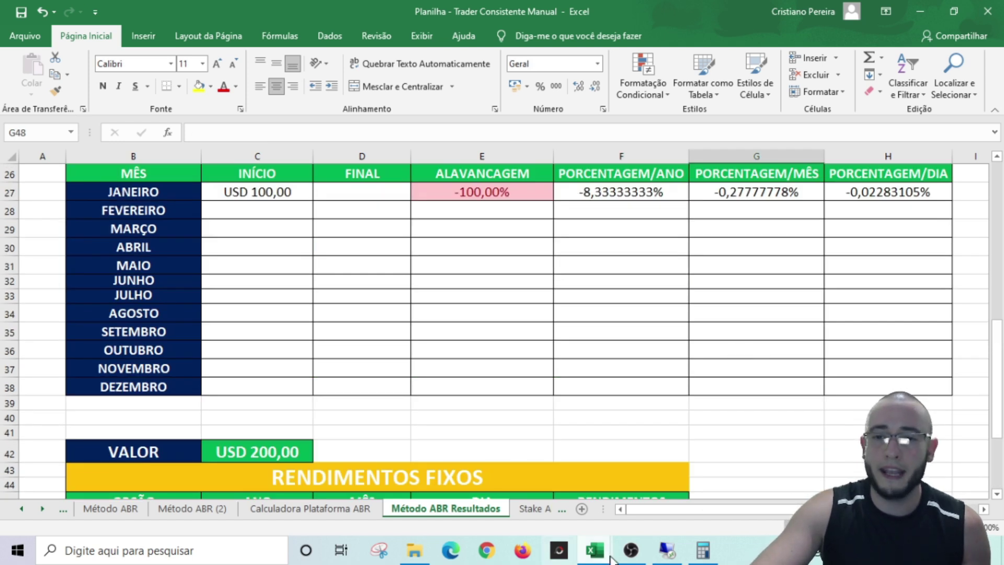
Bring up the Calculator and multiply the 170,49 profit total by 5,47.
left_click(703, 550)
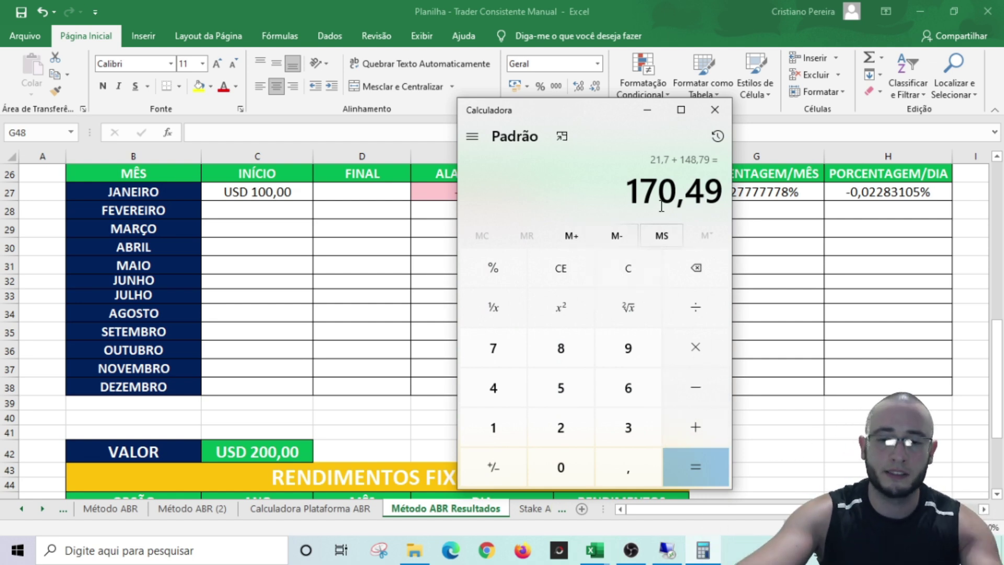
key("asterisk")
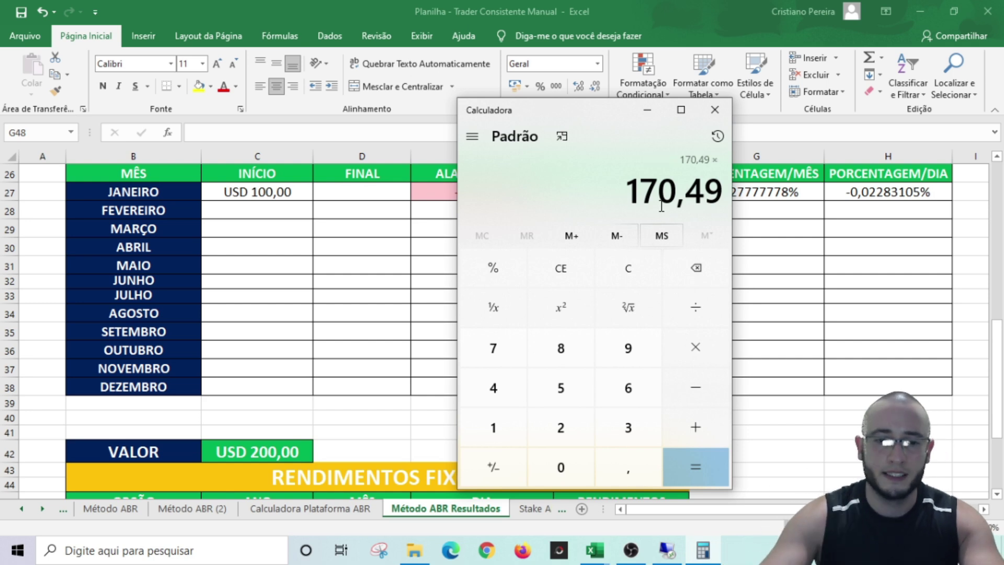
type("5,")
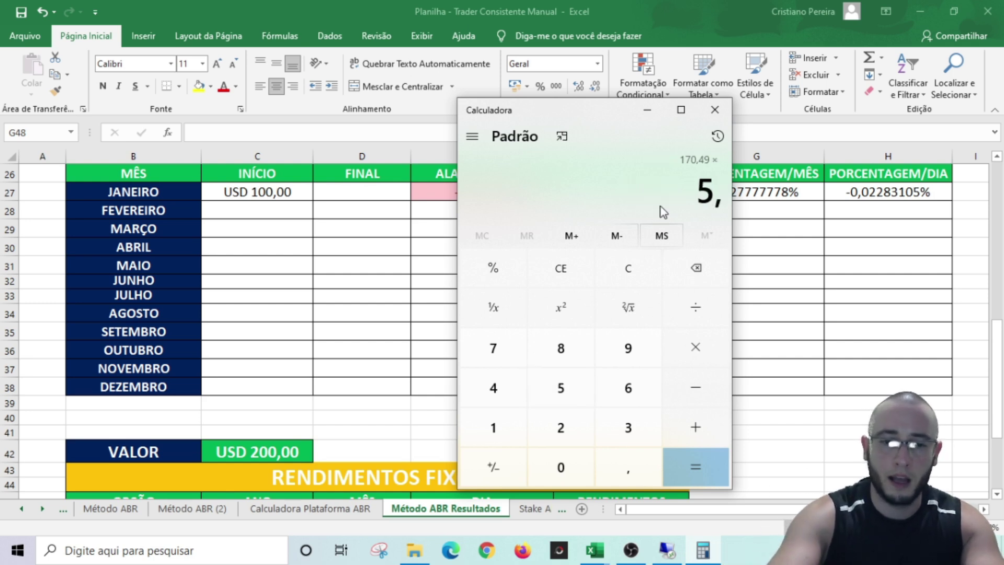
type("47")
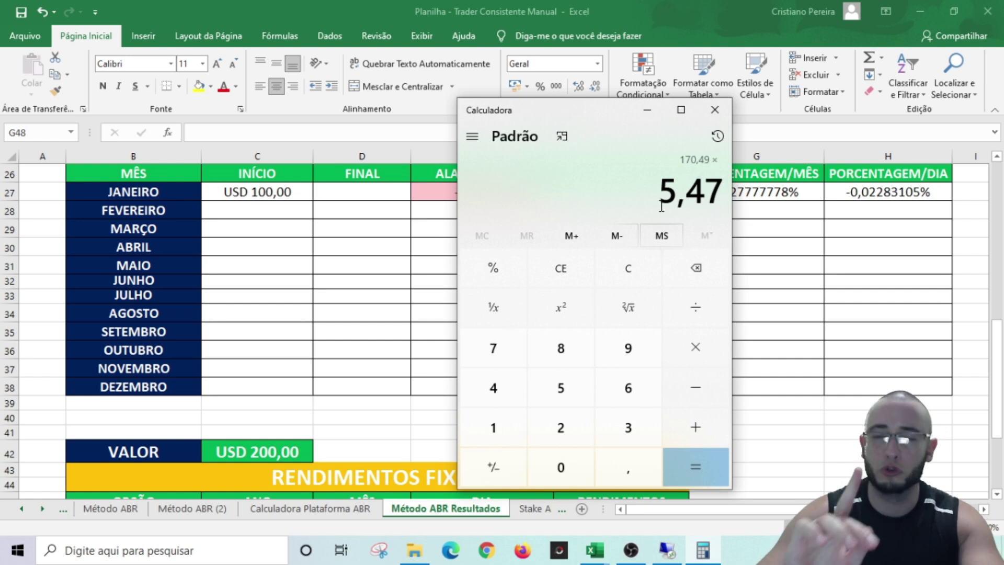
key("Return")
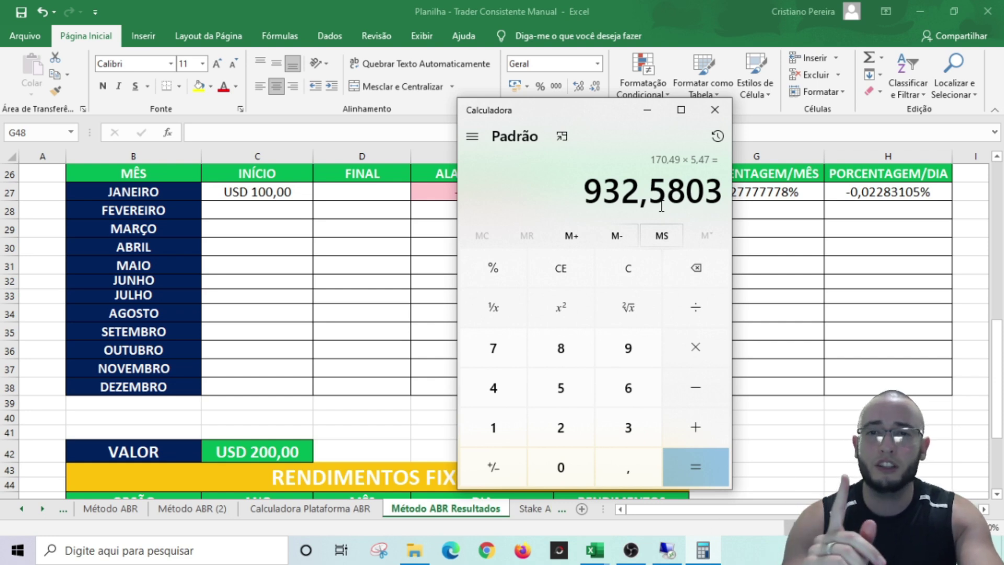
Clear the Calculator and multiply 220 by 5,47.
key("Escape")
type("220")
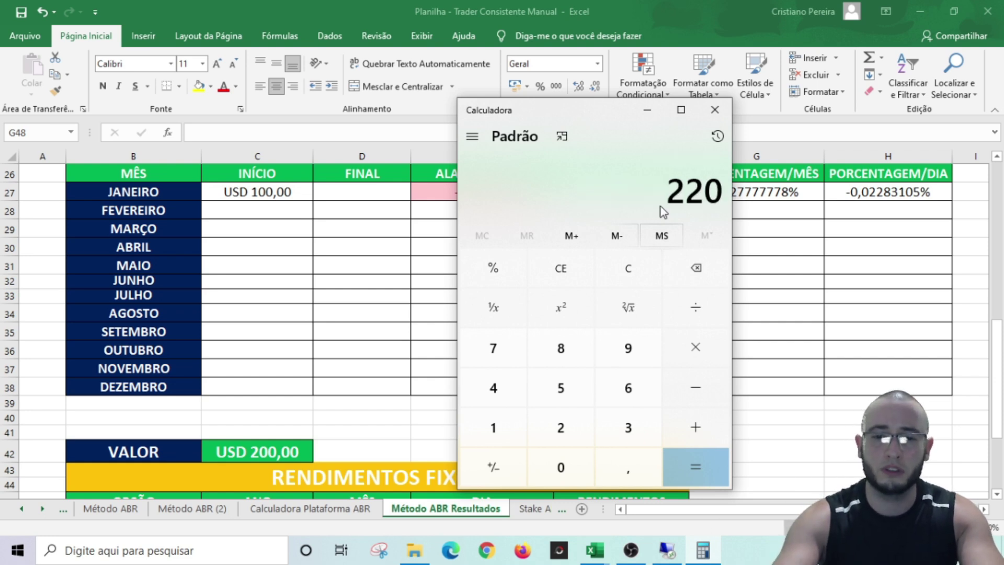
key("asterisk")
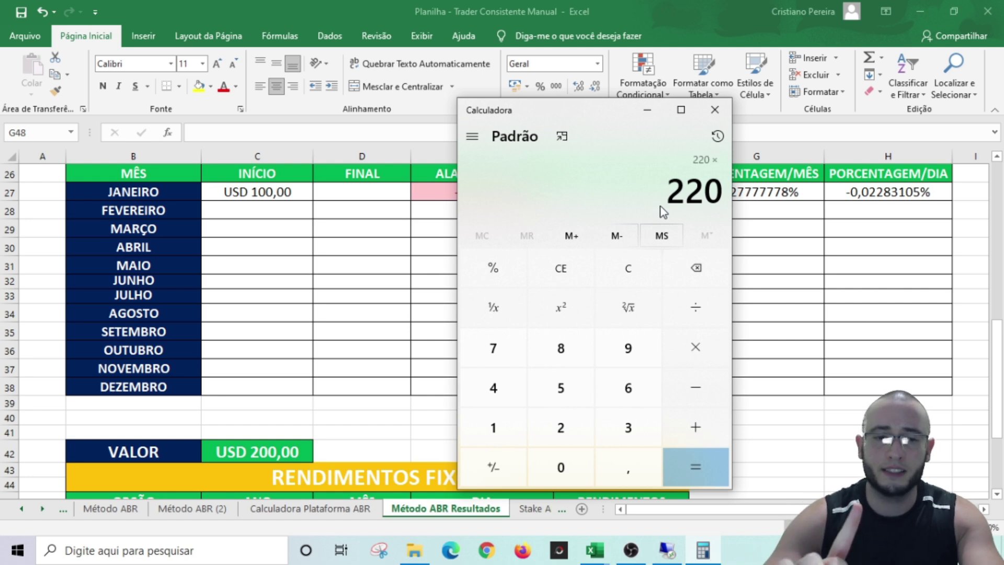
type("5")
type("47")
key("BackSpace")
key("BackSpace")
type(",47")
key("Return")
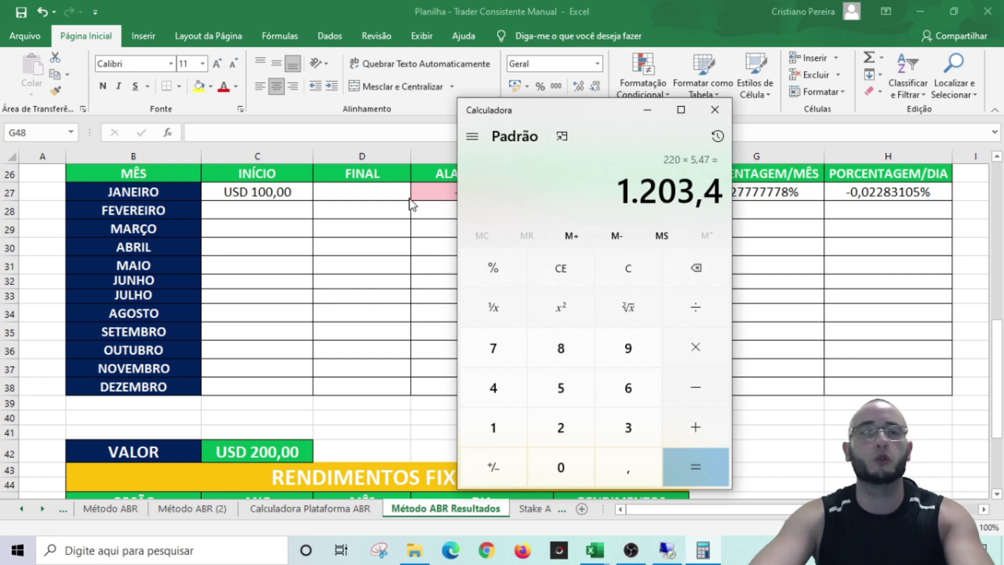
Highlight the Calculator's result, minimize the Calculator and return to the ALAVANCAGEM SEGURA table.
left_click_drag(618, 191, 730, 191)
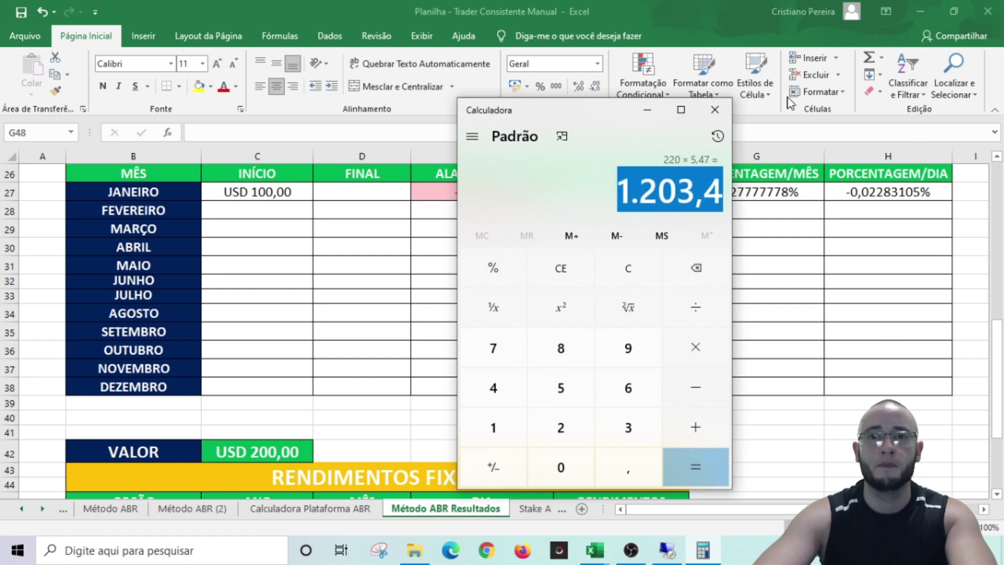
left_click(647, 110)
left_click(758, 417)
scroll(722, 400, "up", 8)
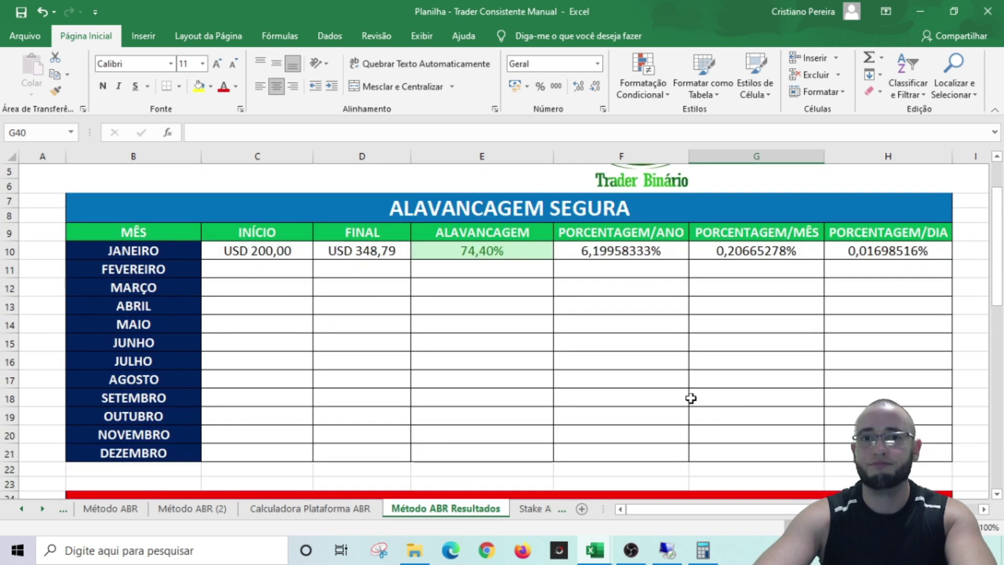